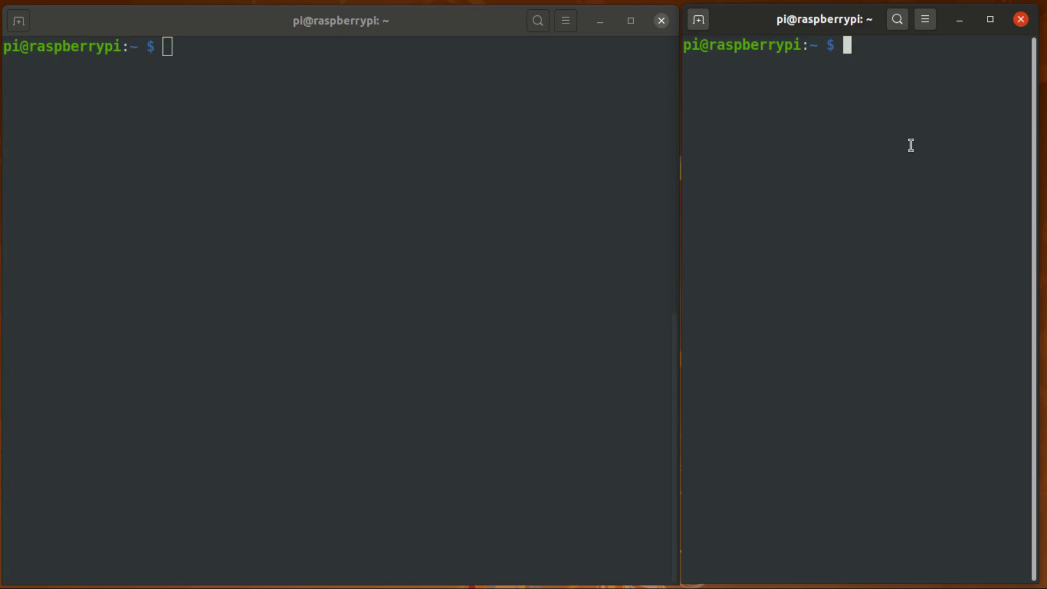
Switch focus between the two Raspberry Pi terminals, ending with the left session active
{"action": "left_click", "coordinate": [313, 20]}
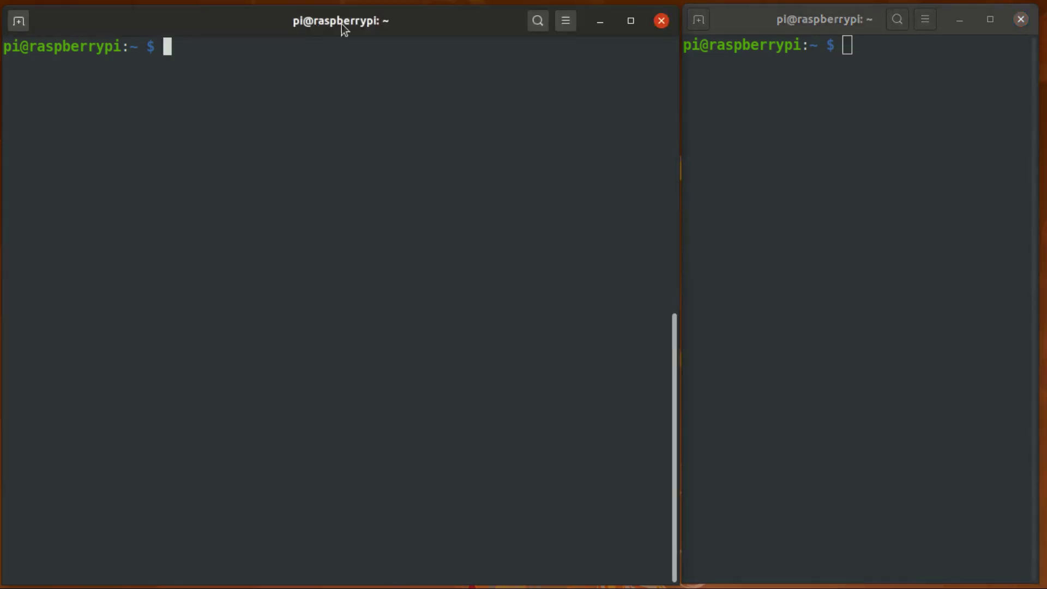
{"action": "left_click", "coordinate": [797, 21]}
{"action": "left_click", "coordinate": [614, 130]}
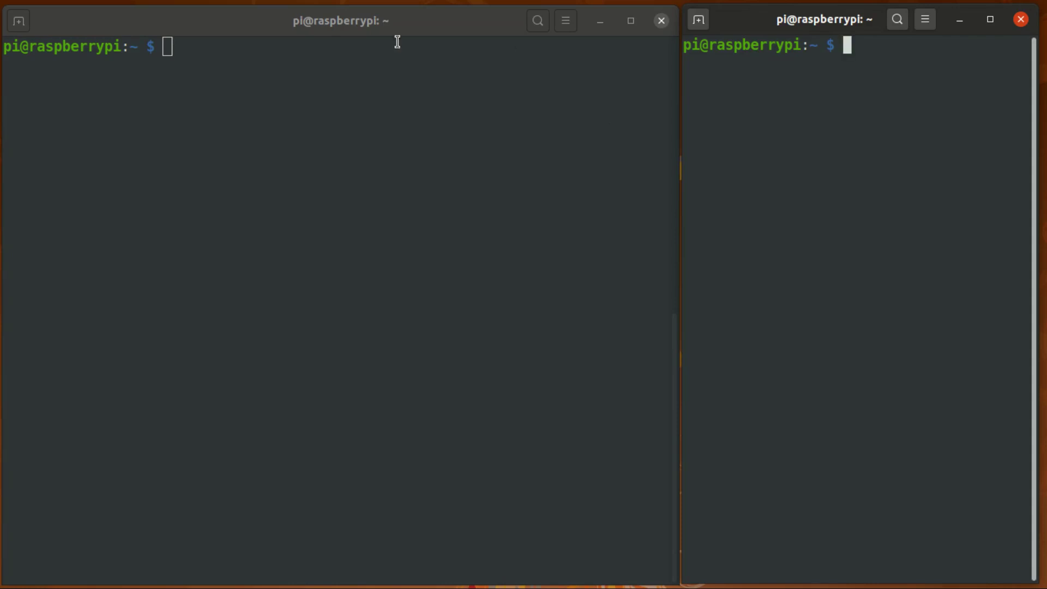
{"action": "left_click", "coordinate": [212, 21]}
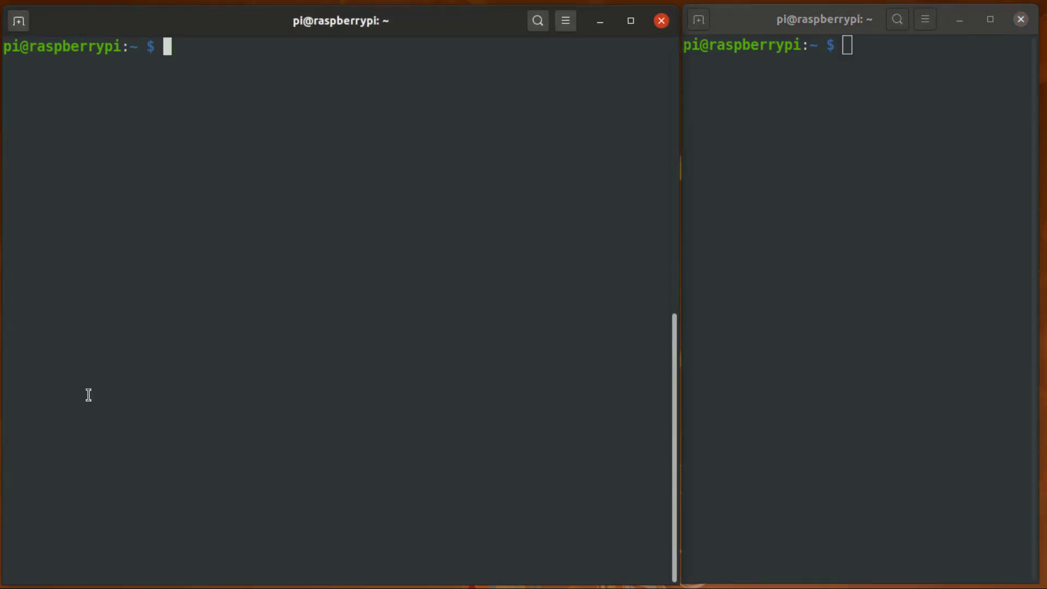
{"action": "left_click", "coordinate": [932, 367]}
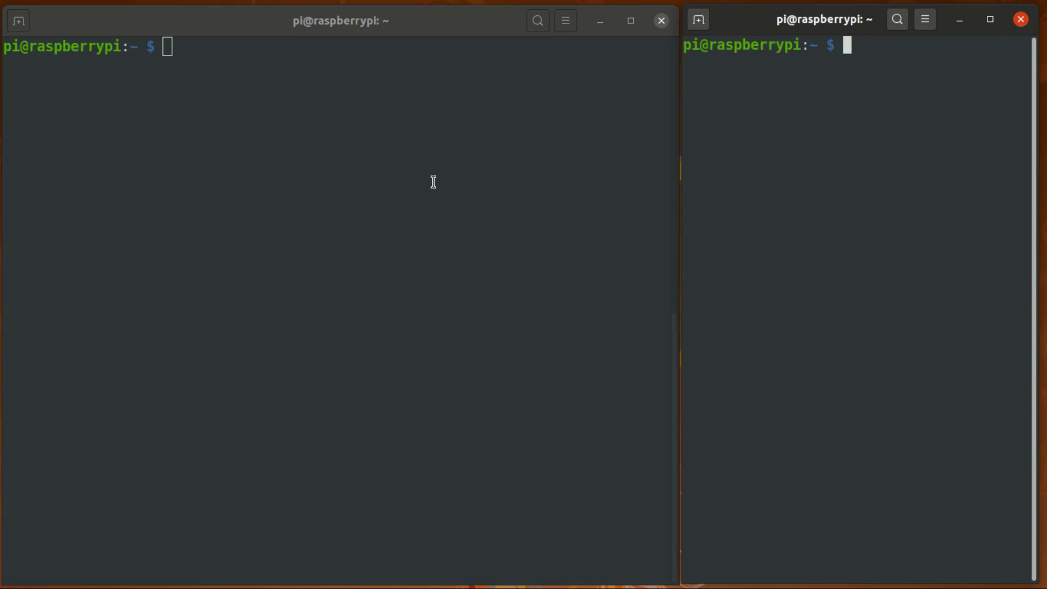
{"action": "left_click", "coordinate": [283, 122]}
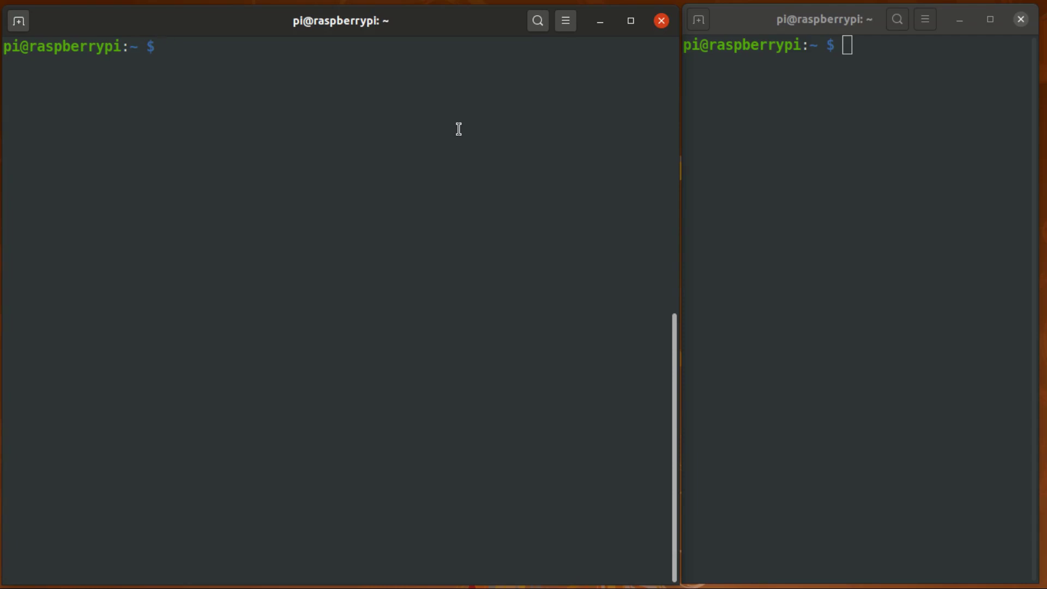
{"action": "type", "text": "nano"}
{"action": "type", "text": " leds"}
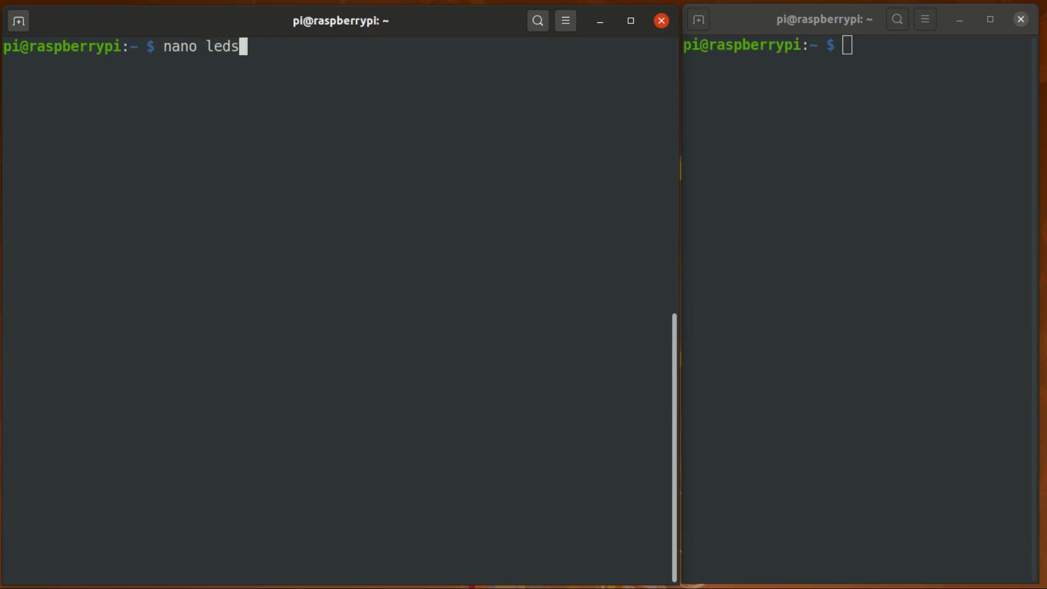
{"action": "type", "text": ".py"}
{"action": "key", "text": "Return"}
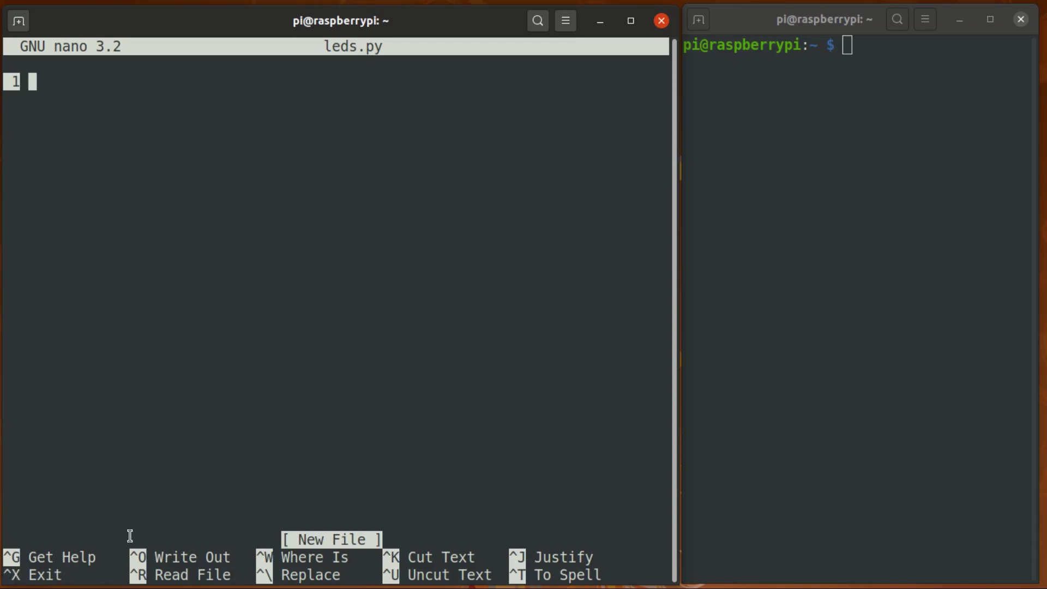
{"action": "key", "text": "ctrl+x"}
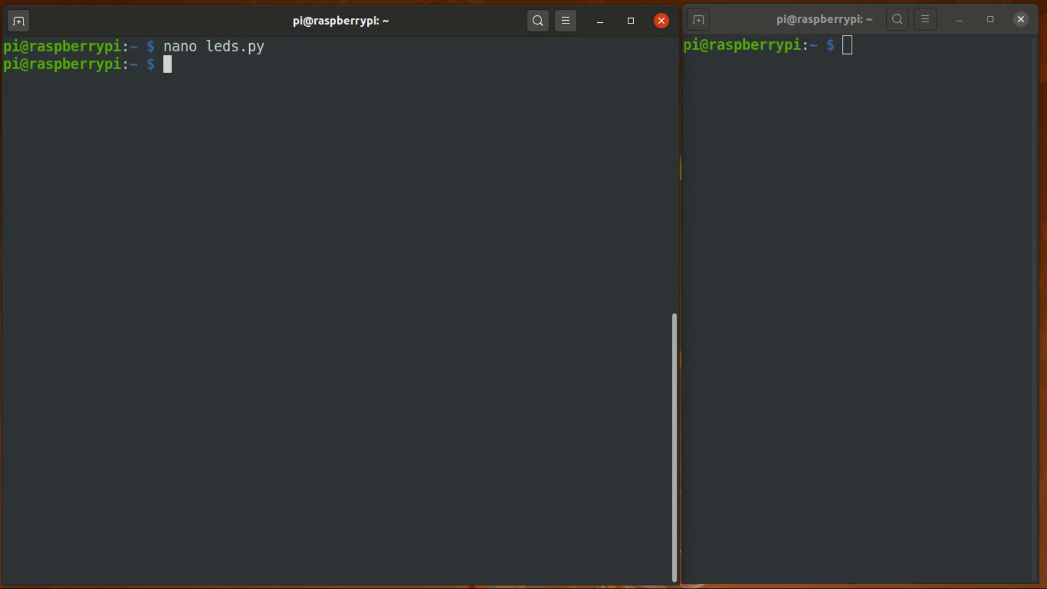
Reopen leds.py in nano and add the #!/usr/bin/python3 shebang with blank lines below
{"action": "key", "text": "Up"}
{"action": "key", "text": "Return"}
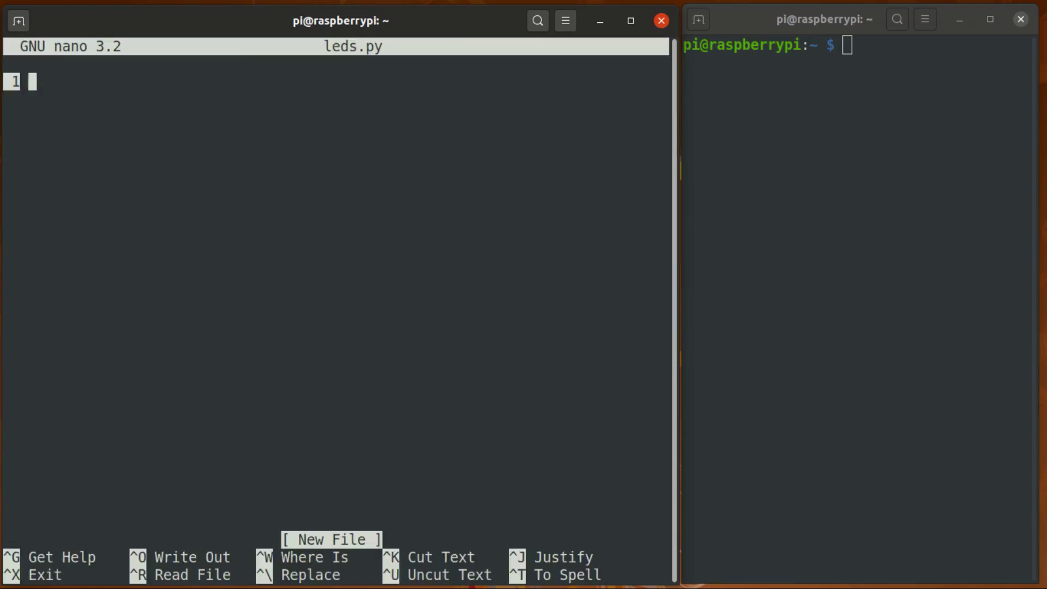
{"action": "key", "text": "Return"}
{"action": "key", "text": "Up"}
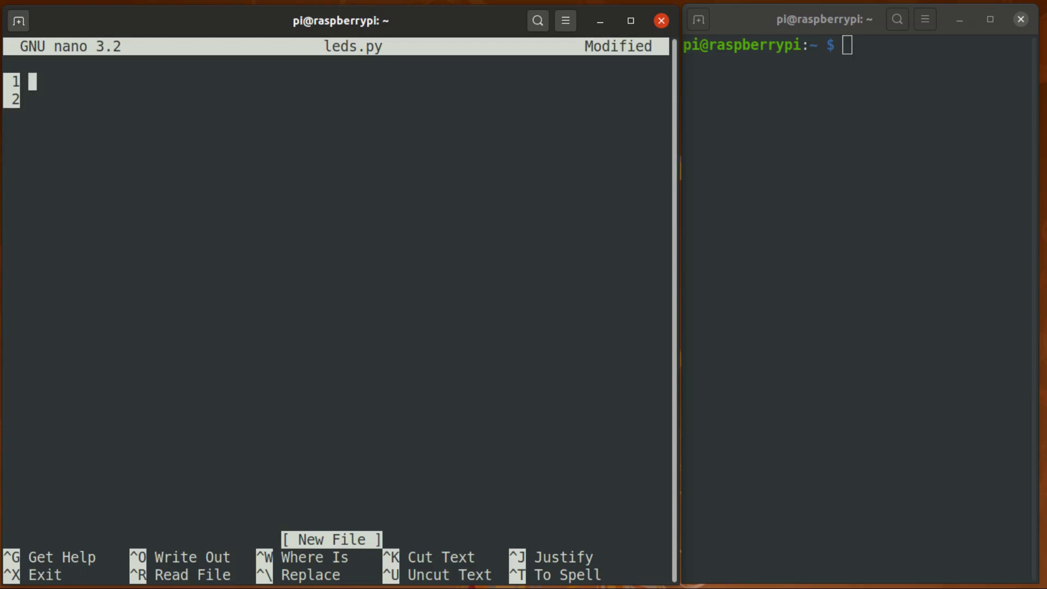
{"action": "type", "text": "#!/usr"}
{"action": "type", "text": "/bin"}
{"action": "type", "text": "/python3"}
{"action": "key", "text": "Return"}
{"action": "key", "text": "Return"}
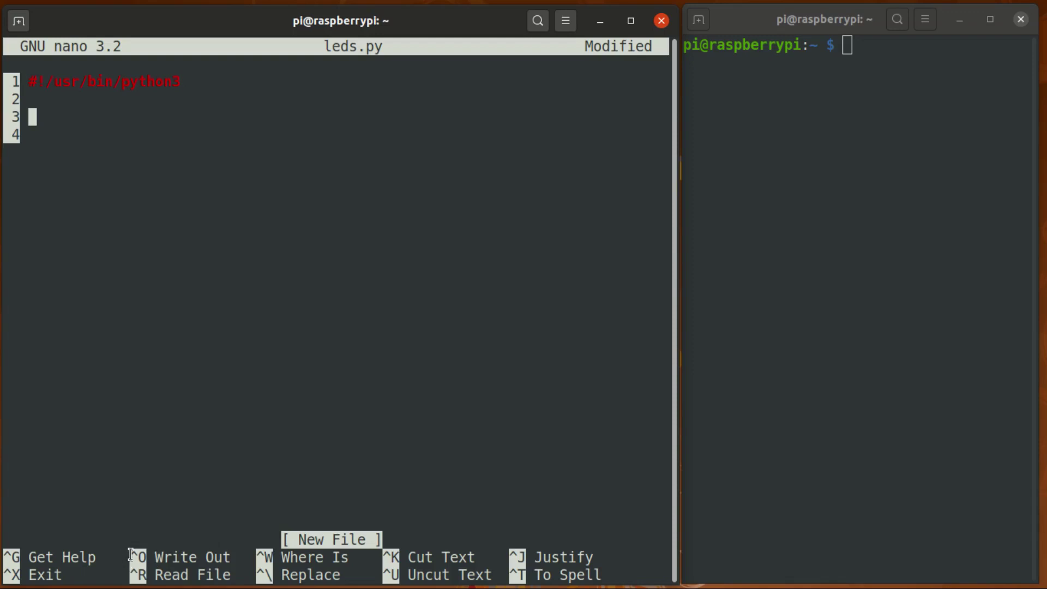
{"action": "left_click_drag", "start_coordinate": [131, 557], "coordinate": [241, 558]}
{"action": "left_click", "coordinate": [258, 494]}
Write leds.py to disk, add the import line, and exit nano saving the file
{"action": "key", "text": "ctrl+o"}
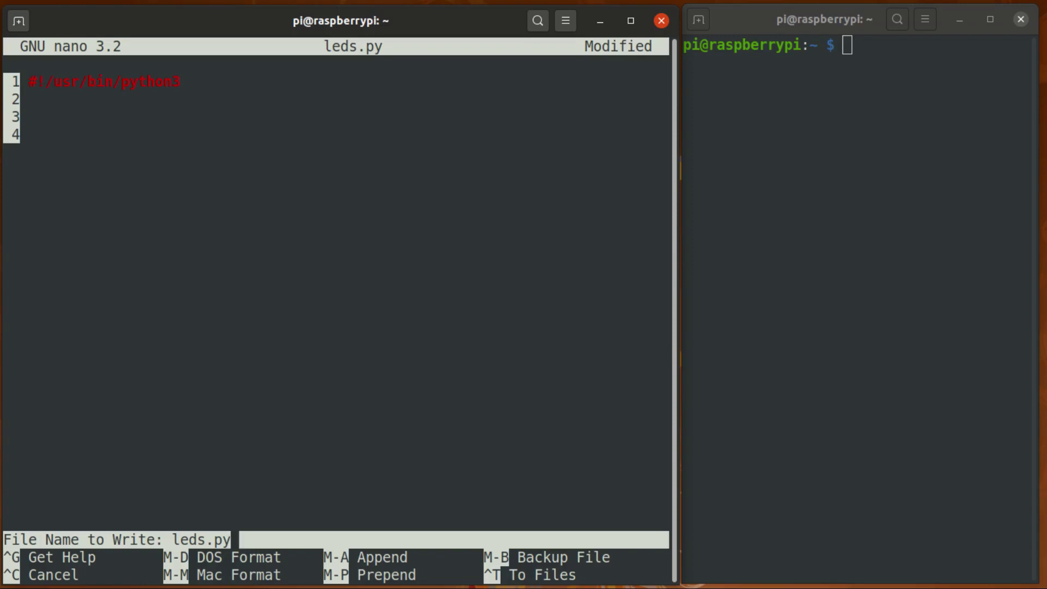
{"action": "key", "text": "Return"}
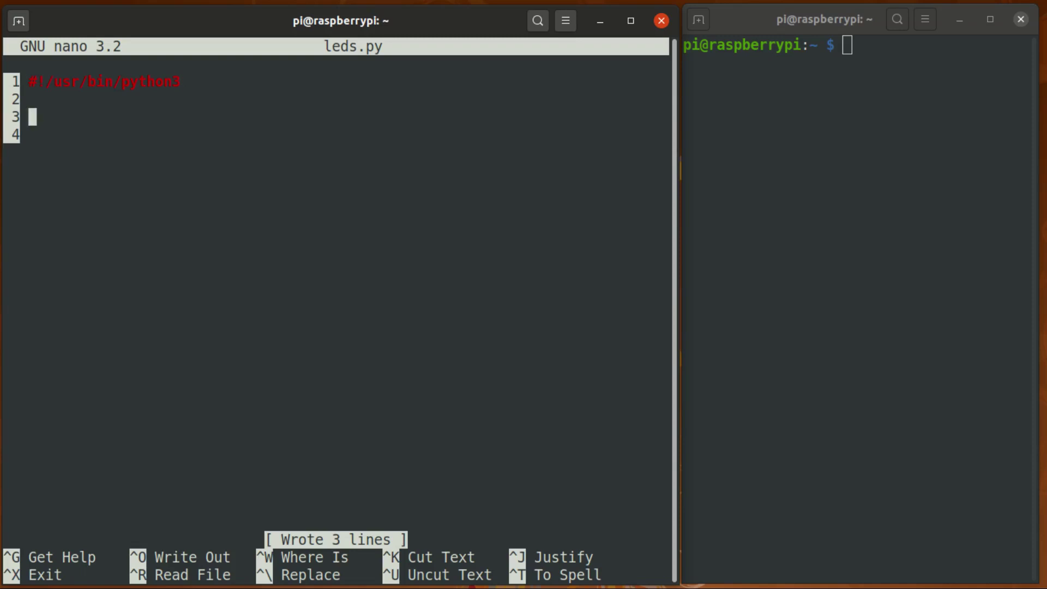
{"action": "type", "text": "import"}
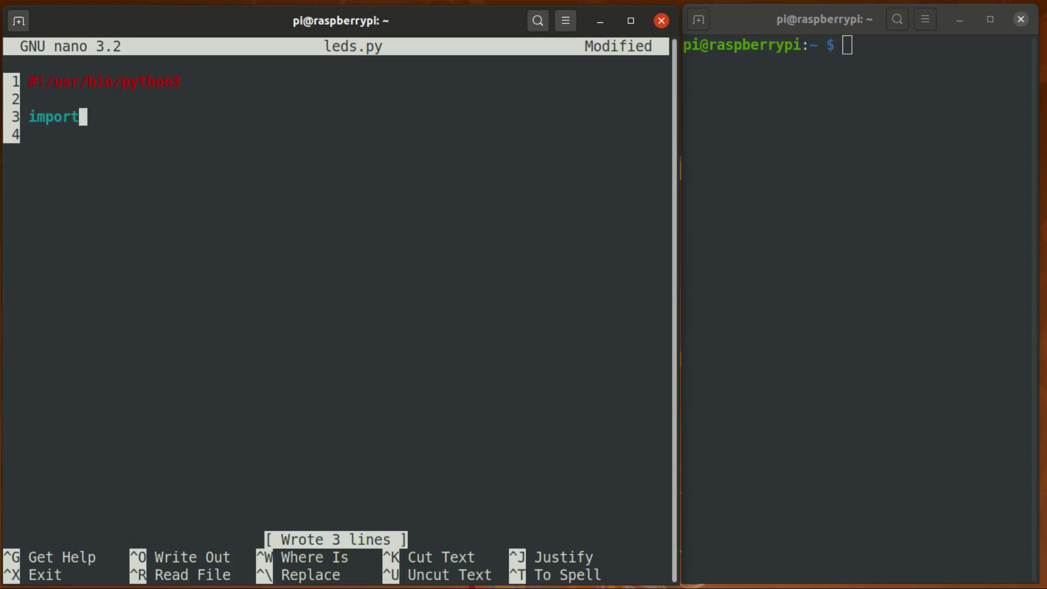
{"action": "key", "text": "ctrl+x"}
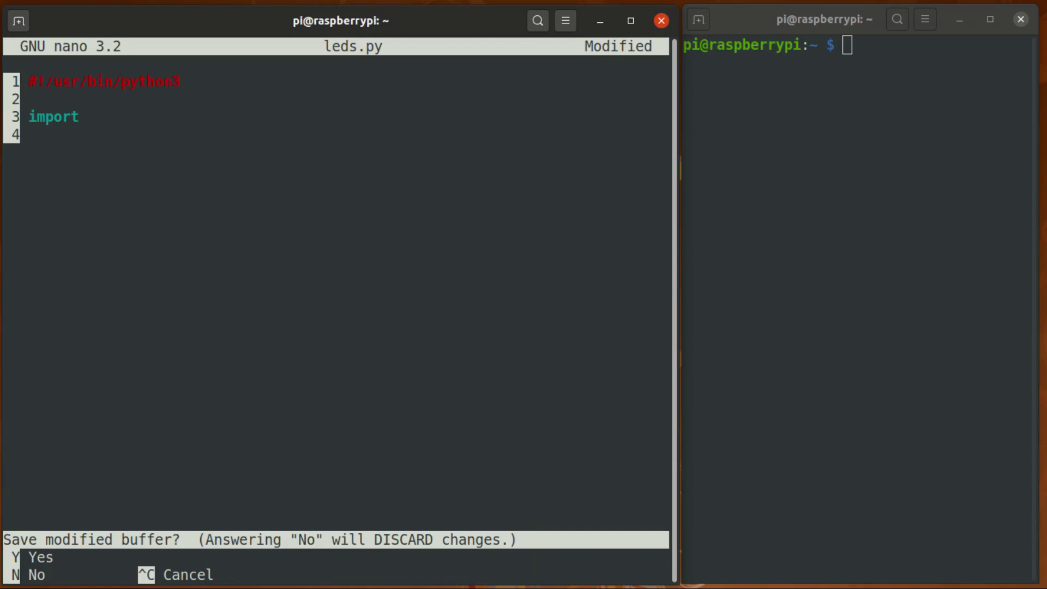
{"action": "key", "text": "y"}
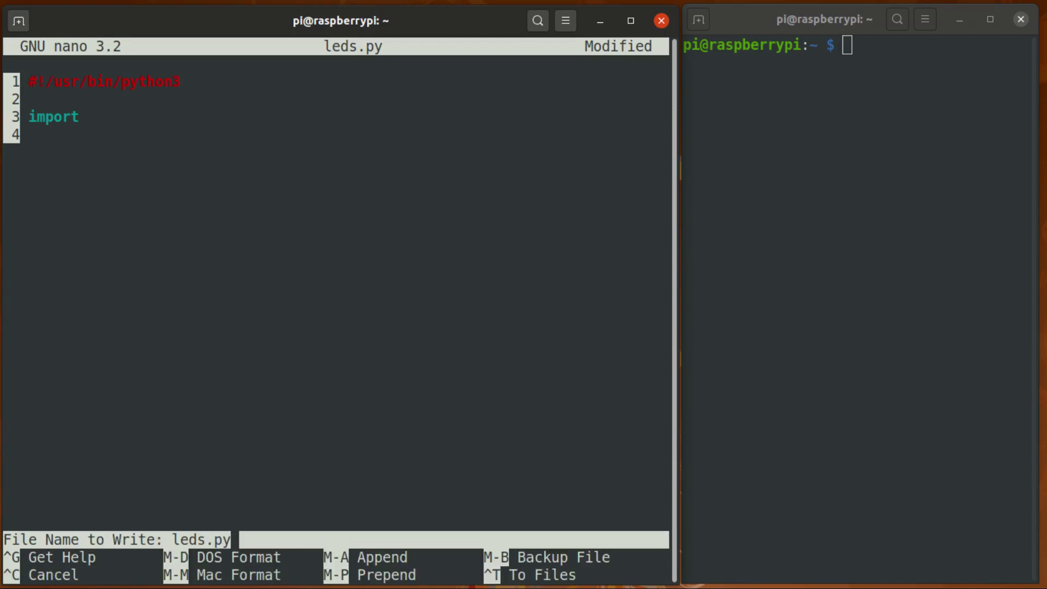
{"action": "key", "text": "Return"}
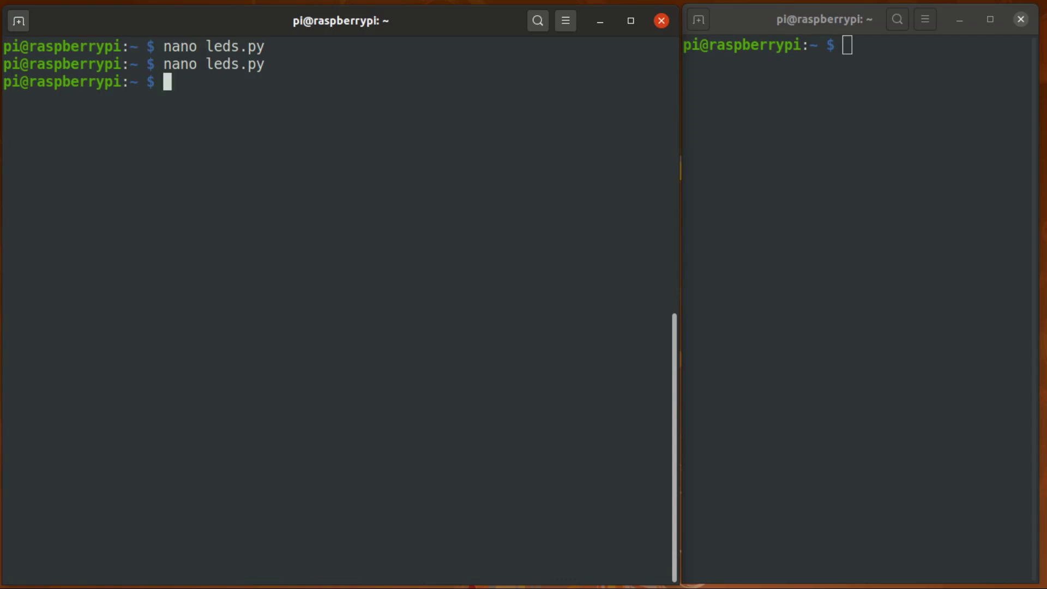
{"action": "type", "text": "nano .nan"}
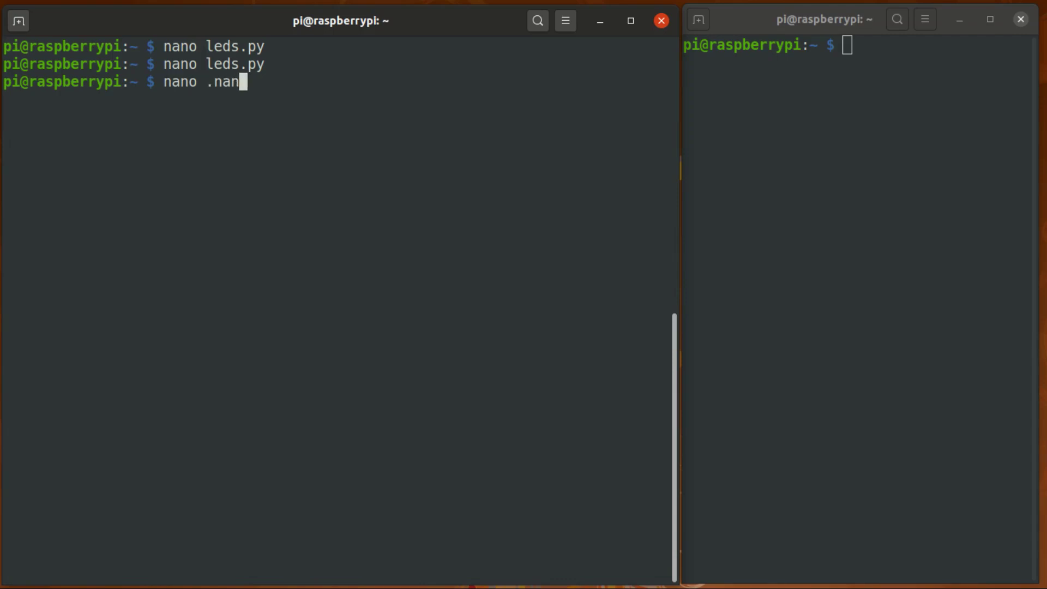
{"action": "type", "text": "orc"}
{"action": "key", "text": "Return"}
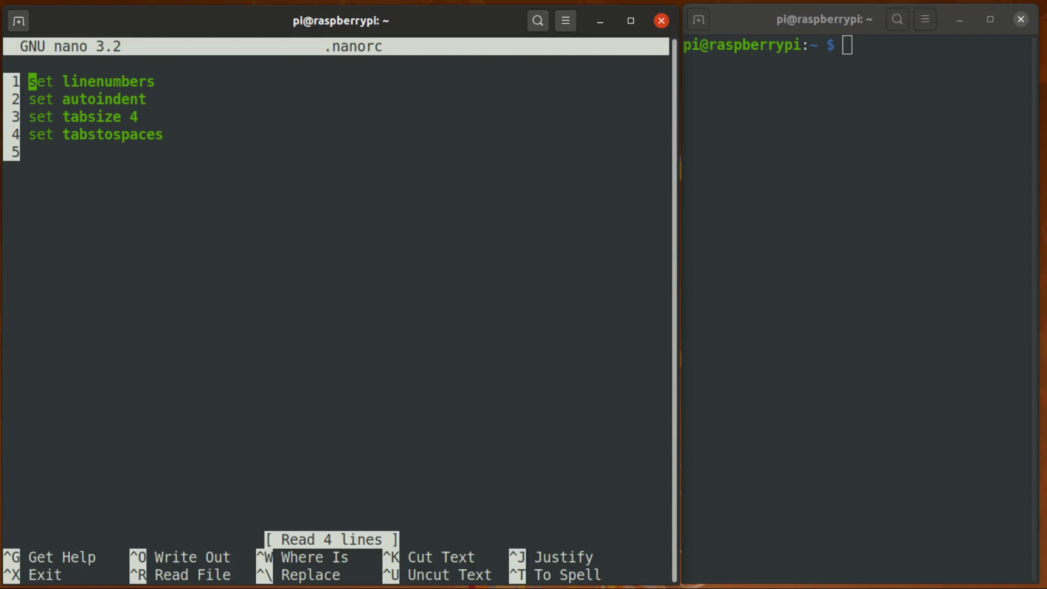
Complete the gpiozero LED import line in leds.py and start a new line below it
{"action": "key", "text": "ctrl+x"}
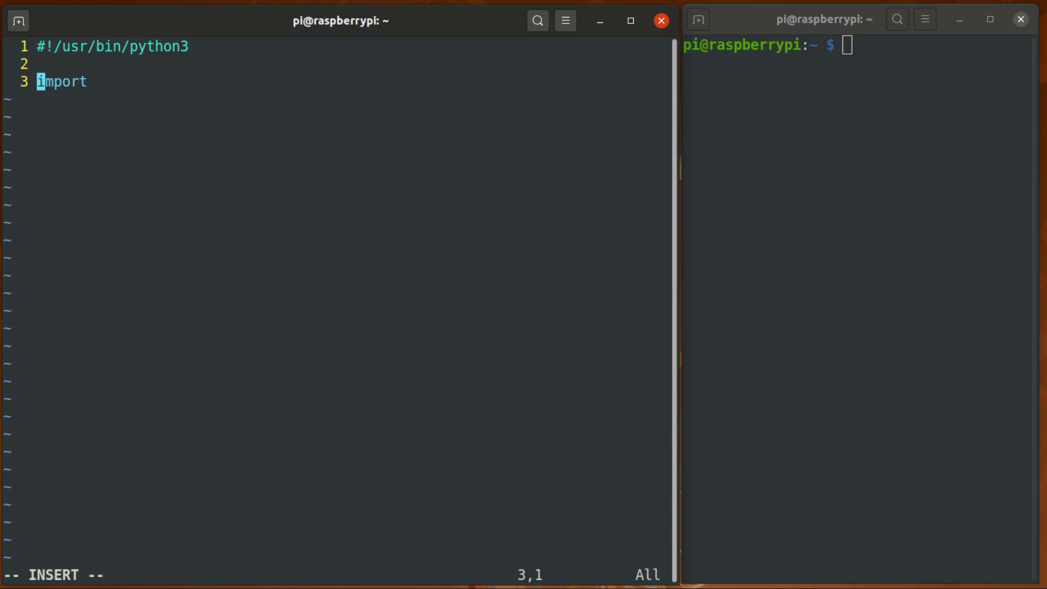
{"action": "type", "text": "from "}
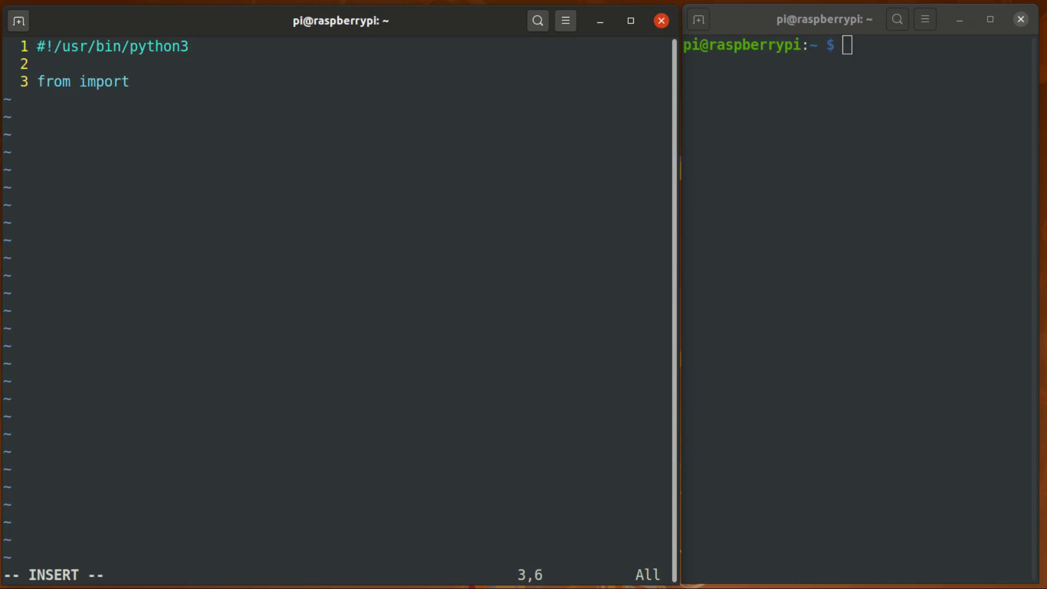
{"action": "type", "text": "gpiozero"}
{"action": "key", "text": "Right"}
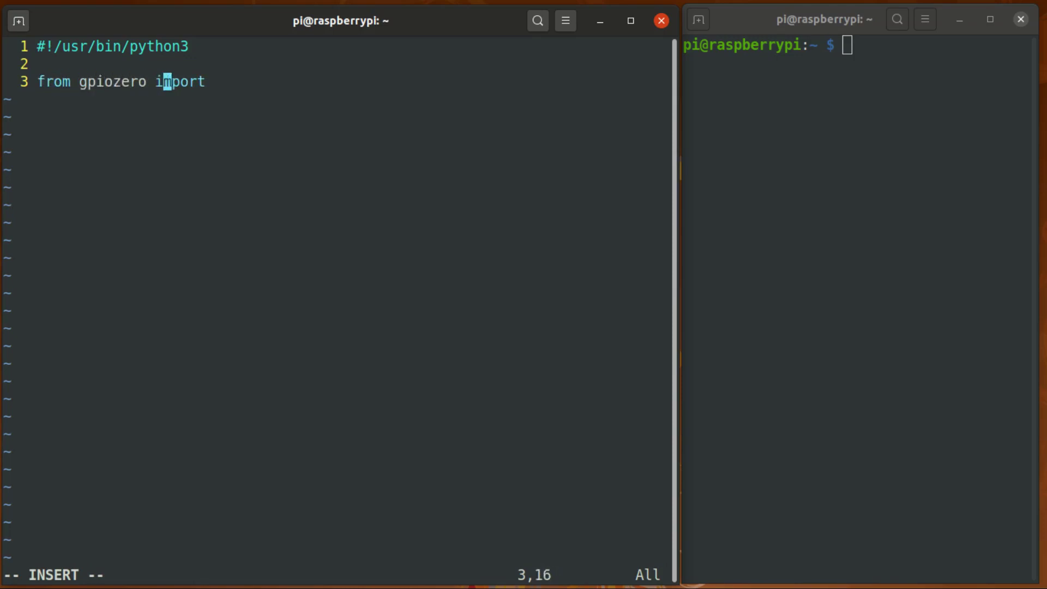
{"action": "key", "text": "Right"}
{"action": "key", "text": "Right"}
{"action": "key", "text": "End"}
{"action": "type", "text": "LED"}
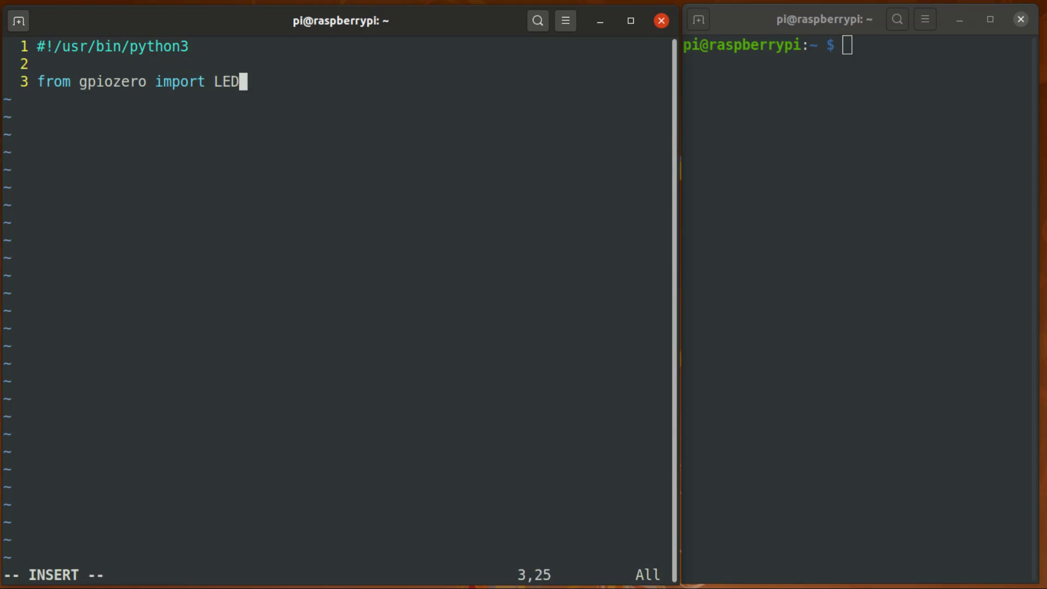
{"action": "key", "text": "Return"}
{"action": "key", "text": "Return"}
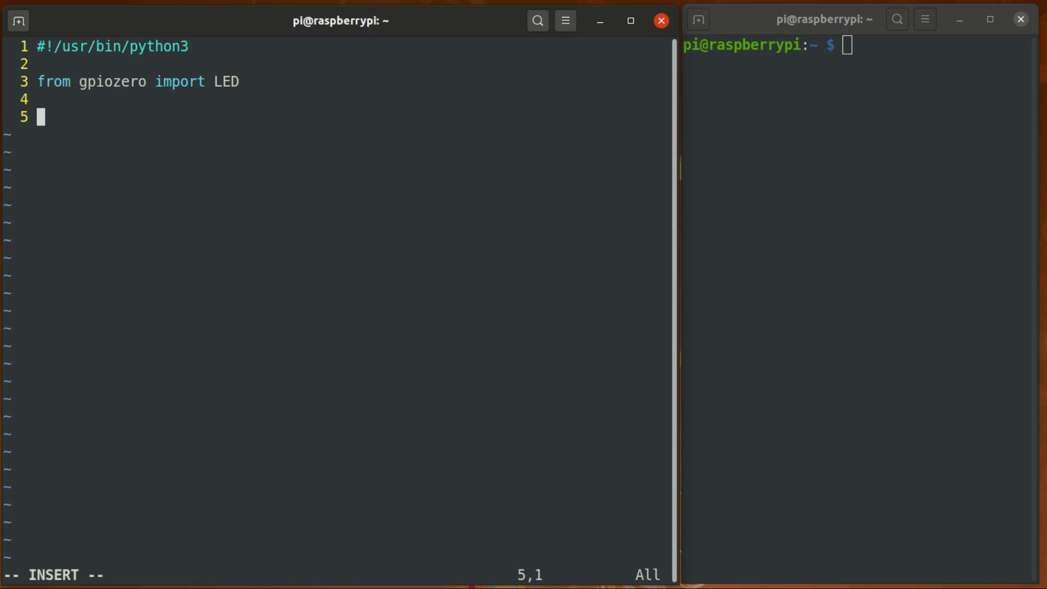
{"action": "type", "text": "le"}
{"action": "type", "text": "d1 = "}
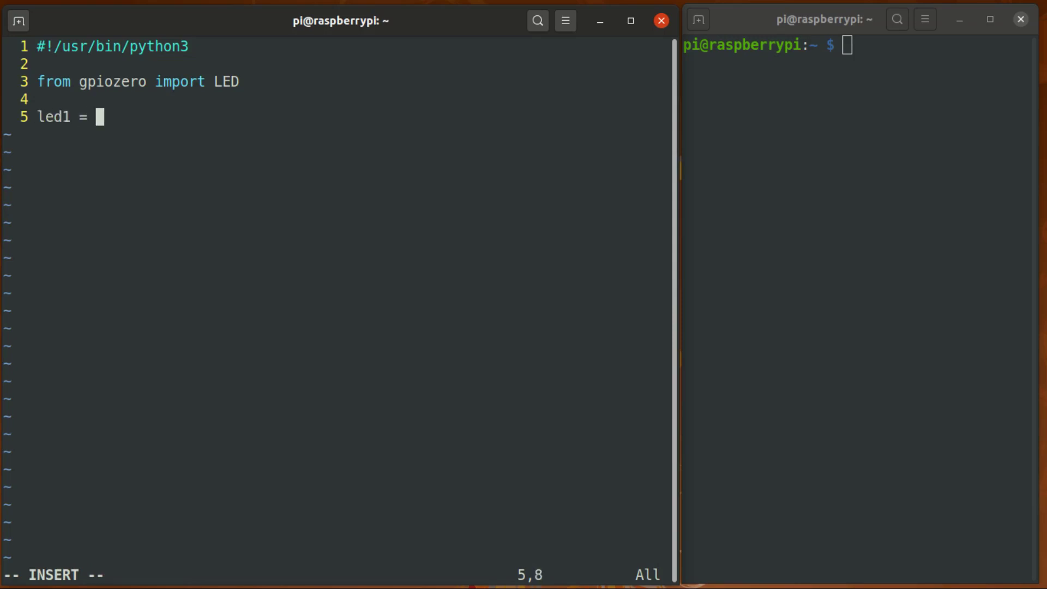
{"action": "type", "text": "LED"}
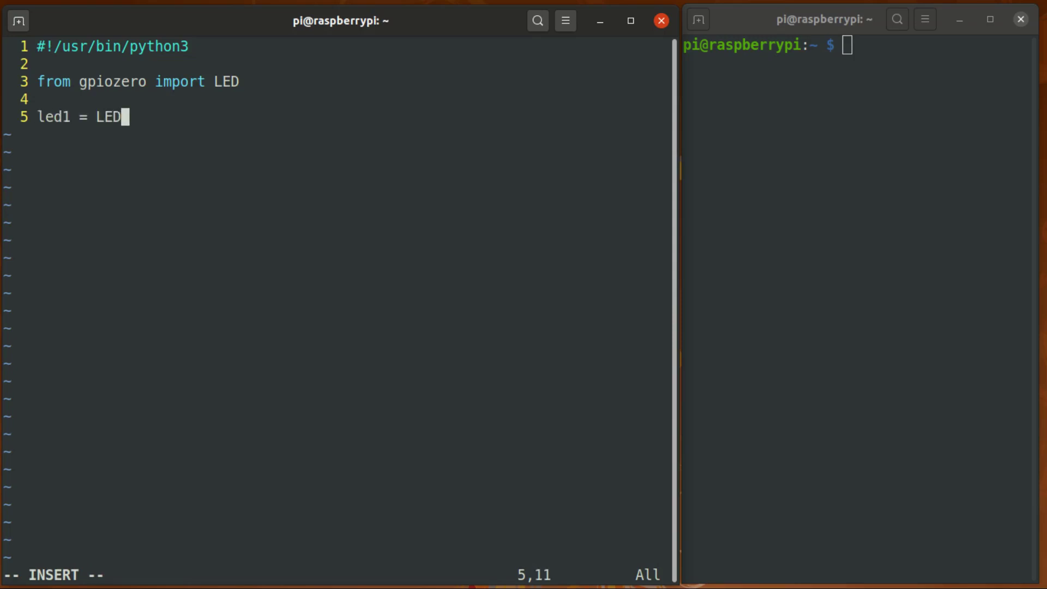
{"action": "type", "text": "("}
{"action": "type", "text": "13)"}
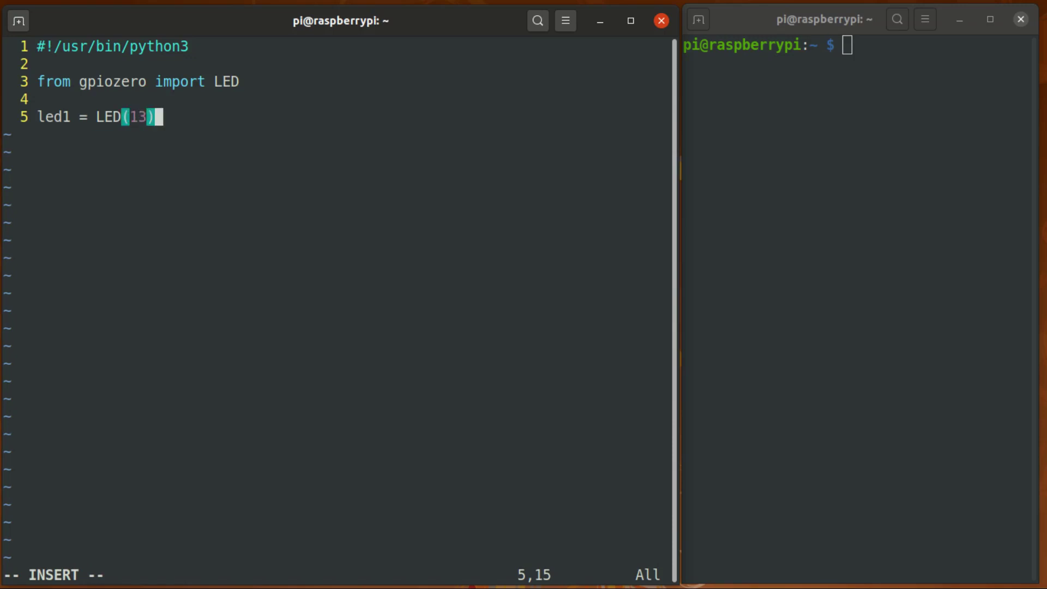
Define led1 = LED(13), led2 = LED(19) and led3 = LED(26) on separate lines
{"action": "key", "text": "Return"}
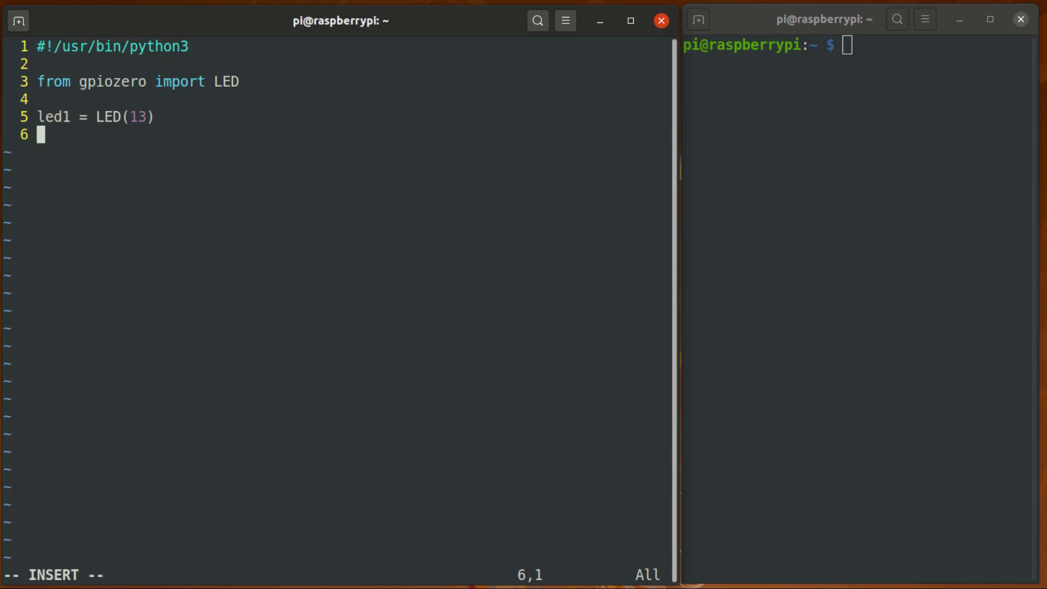
{"action": "type", "text": "led"}
{"action": "type", "text": "2 = "}
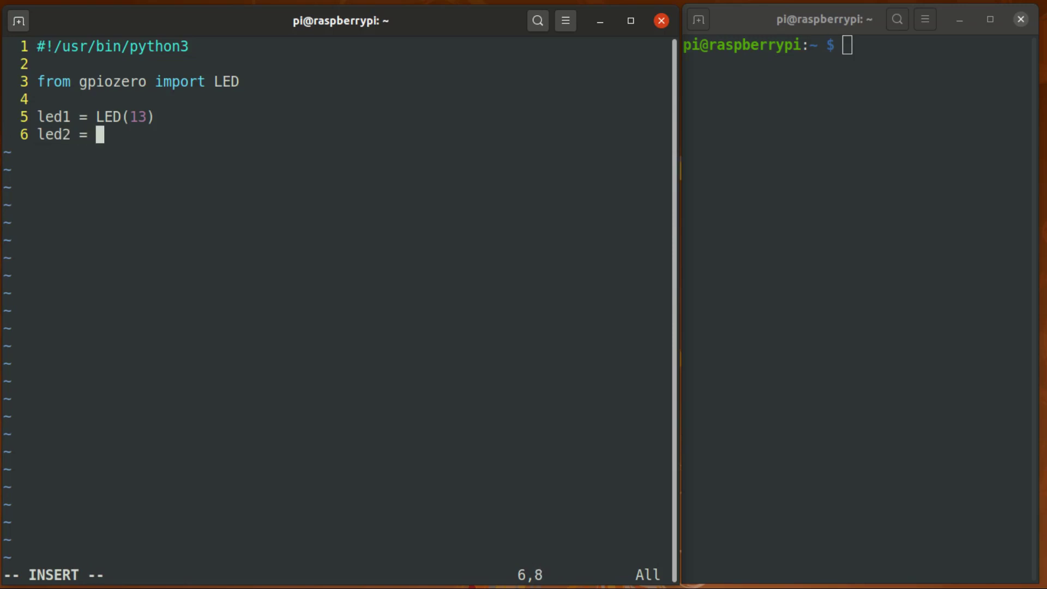
{"action": "type", "text": "LED(19)"}
{"action": "key", "text": "Return"}
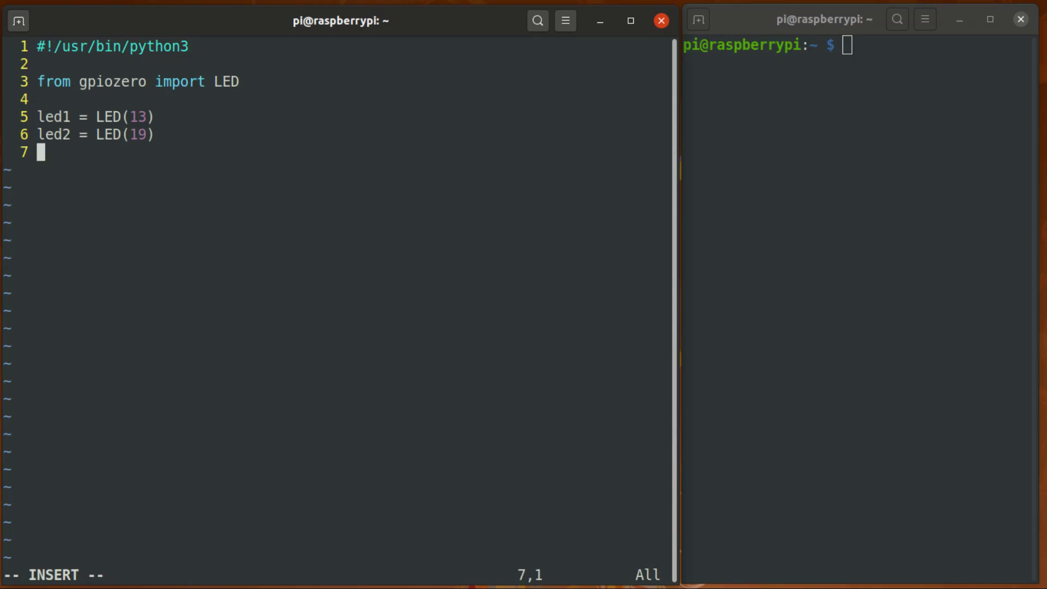
{"action": "type", "text": "led3 "}
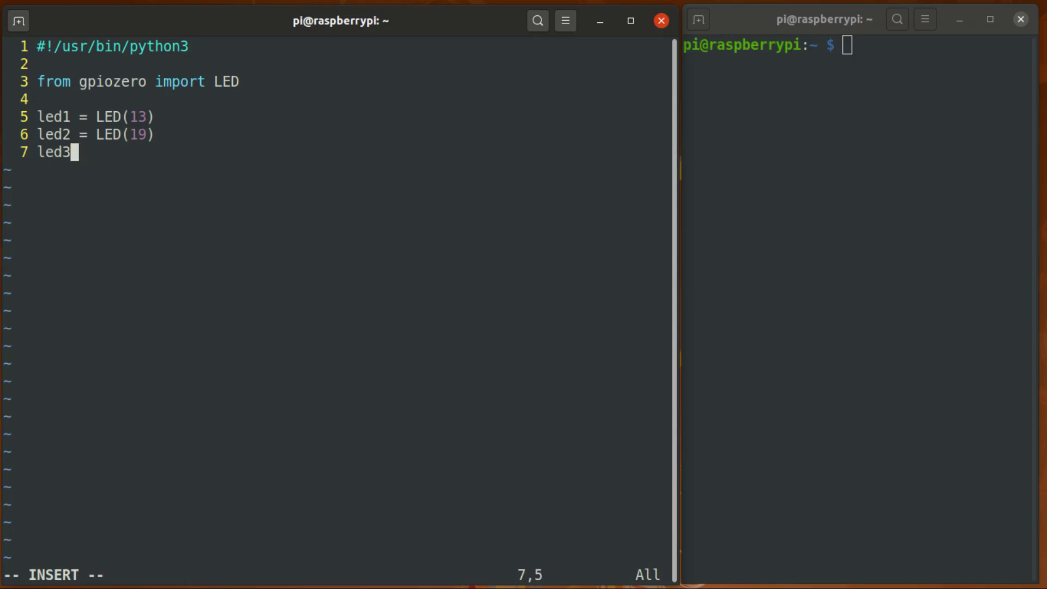
{"action": "type", "text": "= LED("}
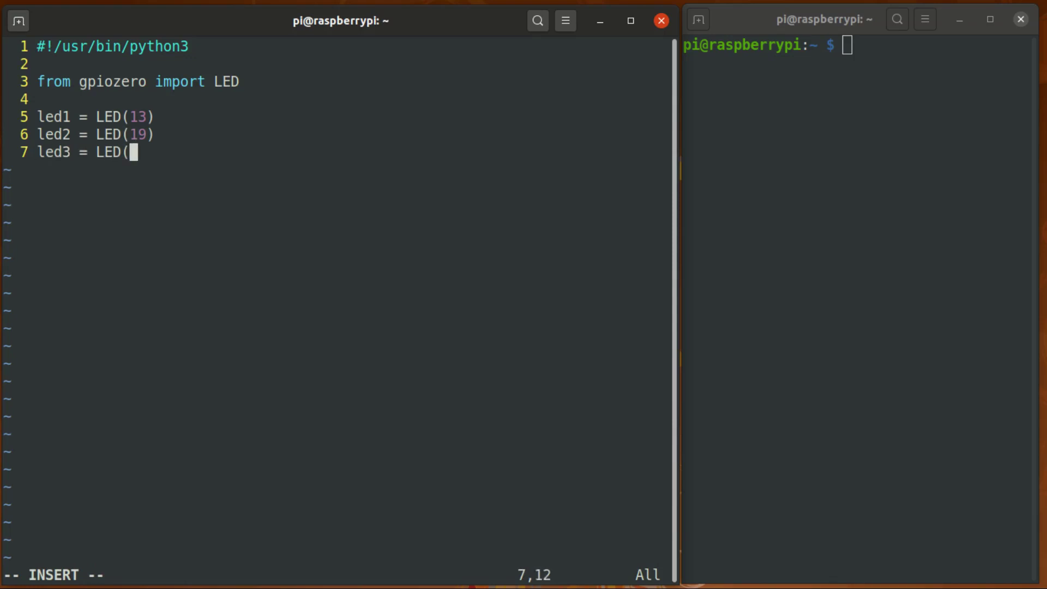
{"action": "type", "text": "26)"}
{"action": "key", "text": "Return"}
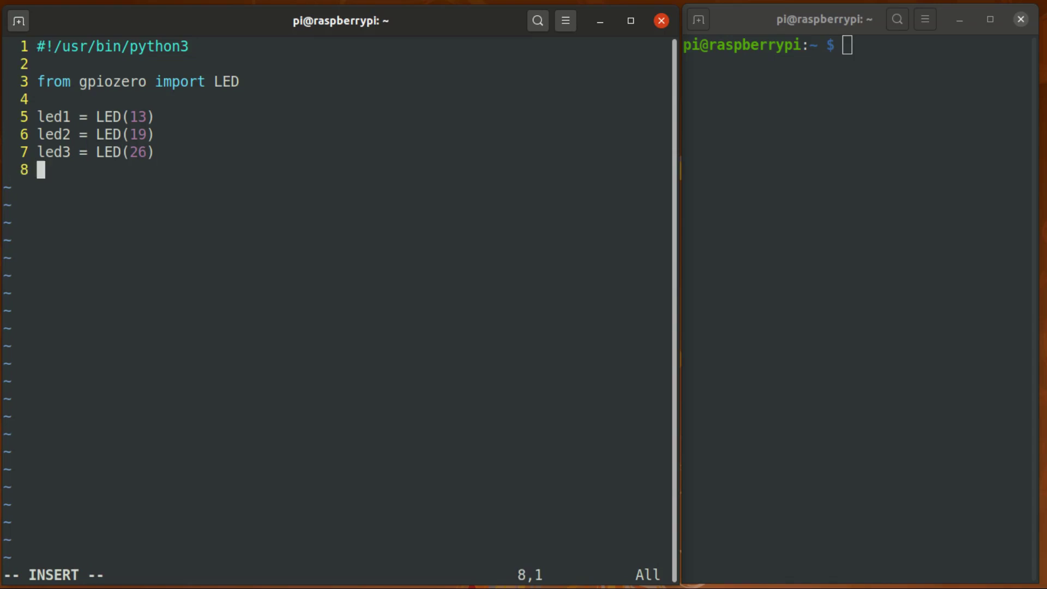
{"action": "key", "text": "Return"}
{"action": "type", "text": "led1"}
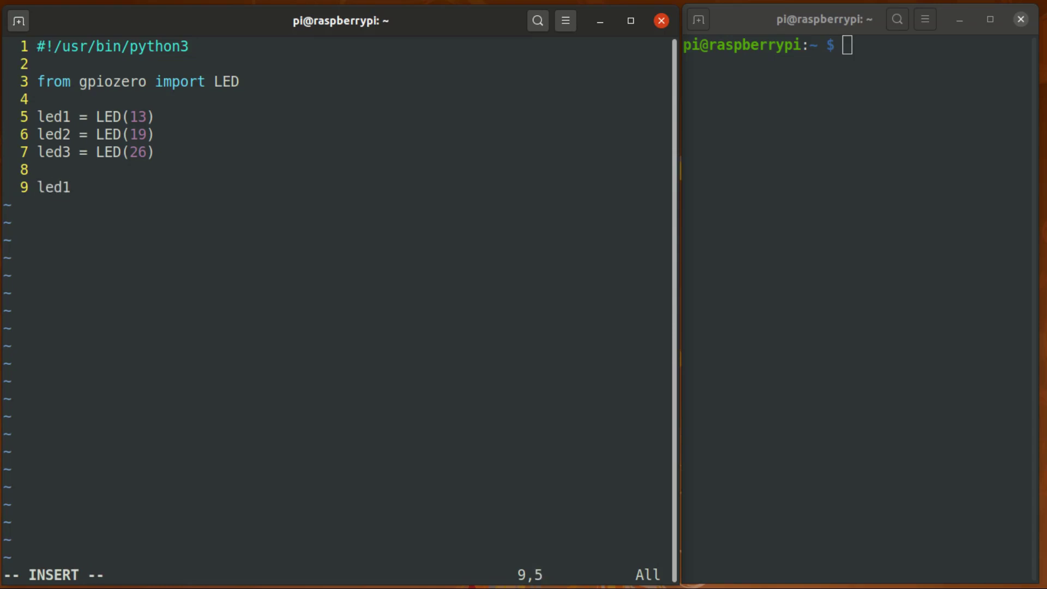
{"action": "type", "text": ".on()"}
Write led1.on() and duplicate it into led2.on() and led3.on() with blank lines after
{"action": "key", "text": "Escape"}
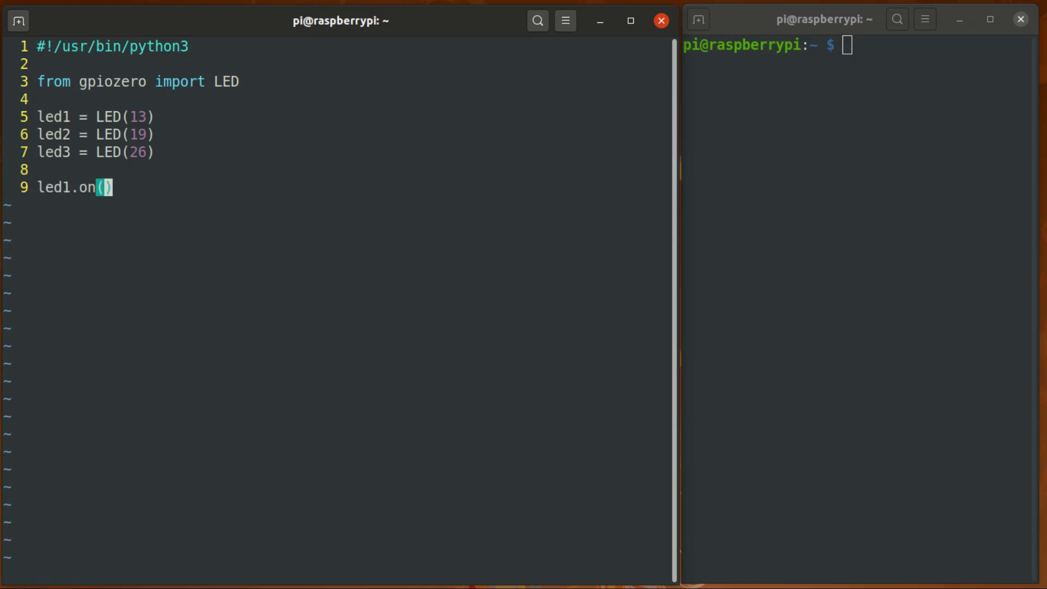
{"action": "type", "text": "yy2p"}
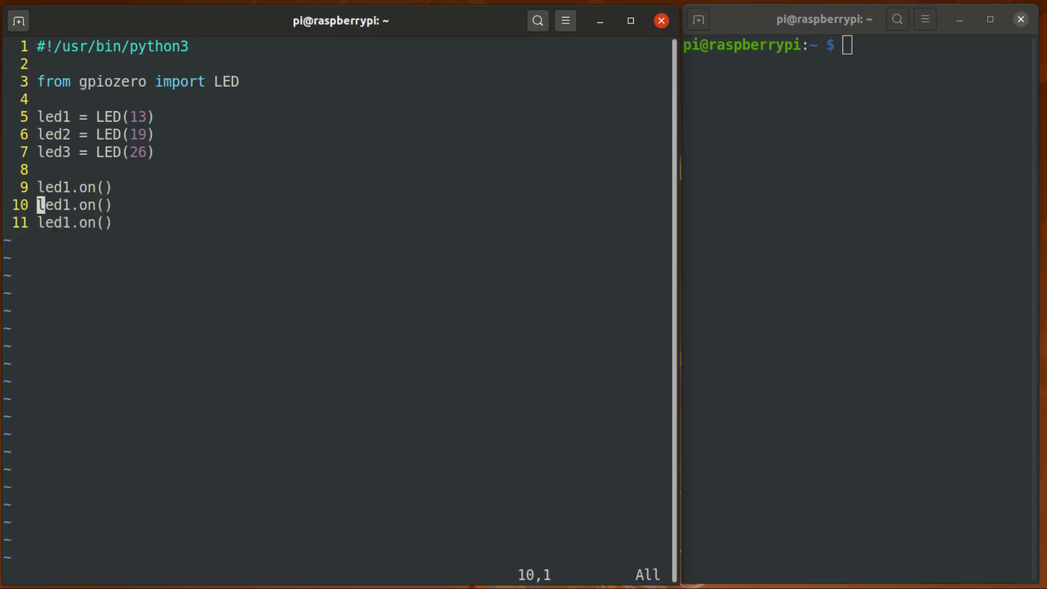
{"action": "key", "text": "l"}
{"action": "key", "text": "l"}
{"action": "type", "text": "l"}
{"action": "type", "text": "r2j"}
{"action": "type", "text": "r3A"}
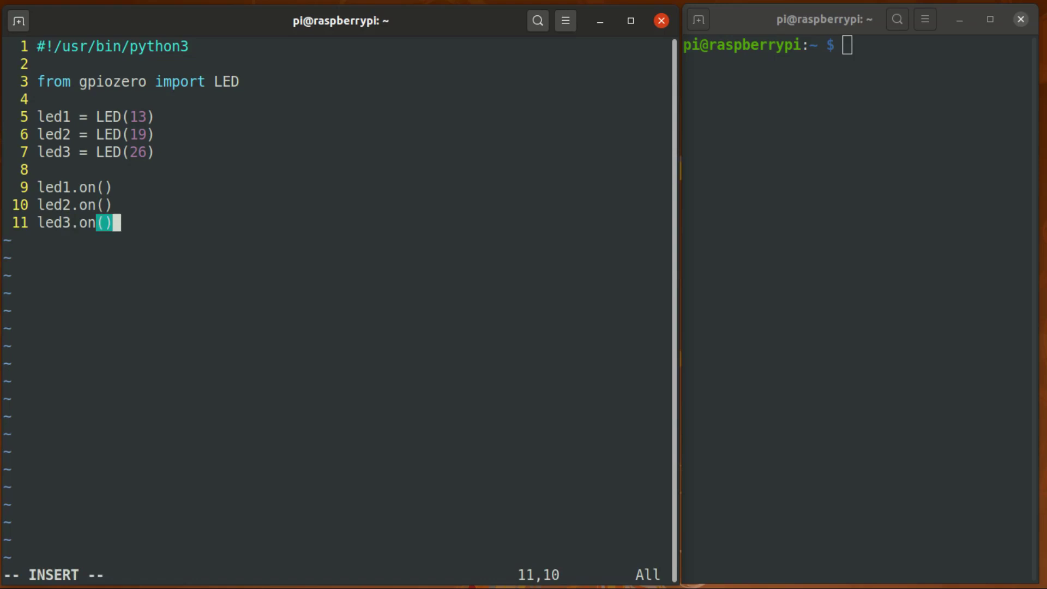
{"action": "key", "text": "Return"}
{"action": "key", "text": "Return"}
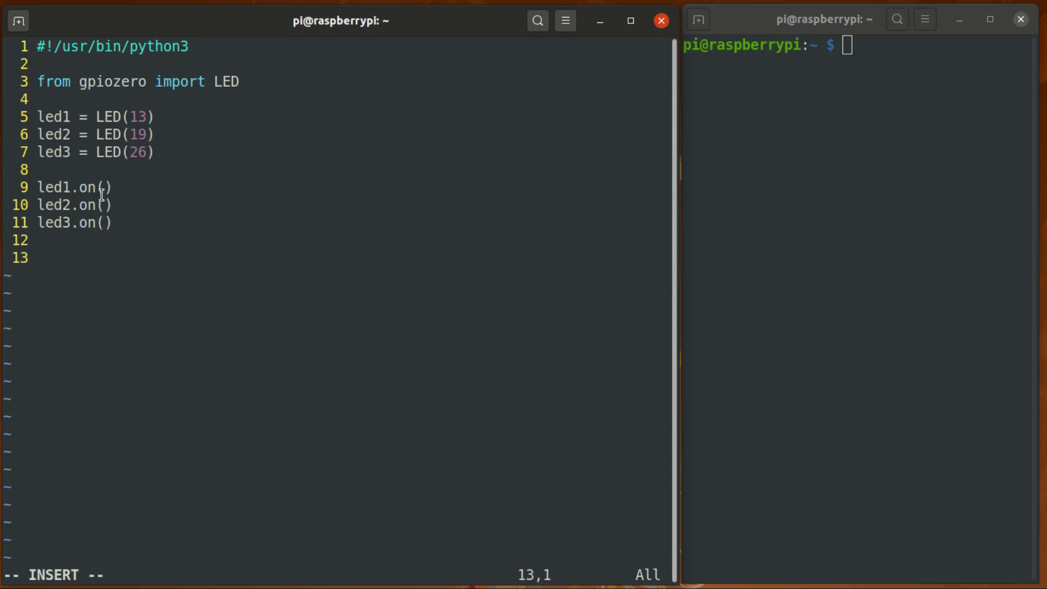
Highlight each of the three on() lines in turn to review them
{"action": "left_click_drag", "start_coordinate": [112, 187], "coordinate": [38, 189]}
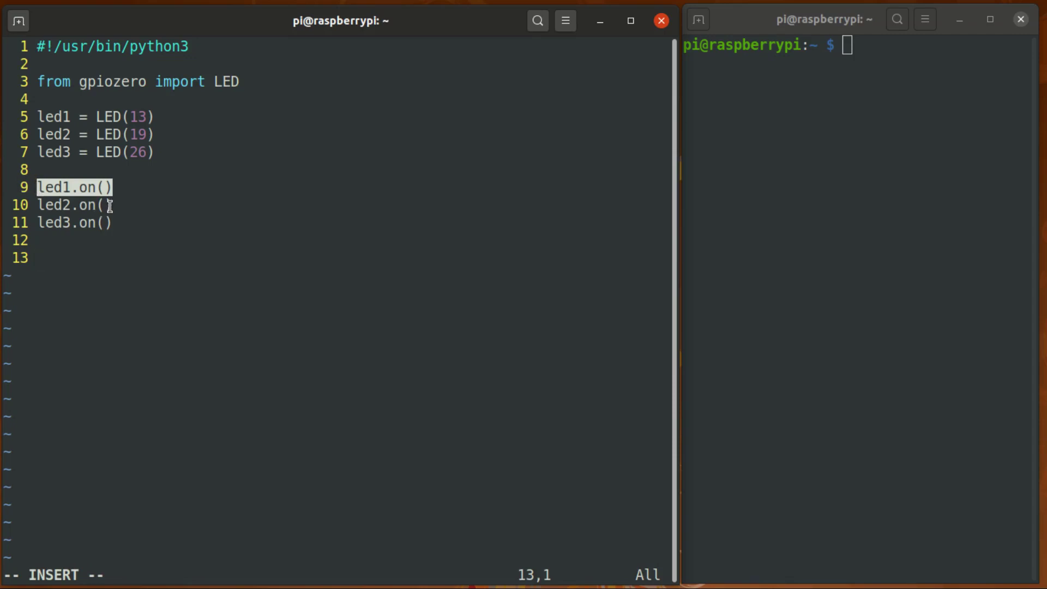
{"action": "left_click_drag", "start_coordinate": [112, 204], "coordinate": [39, 206]}
{"action": "left_click", "coordinate": [114, 222]}
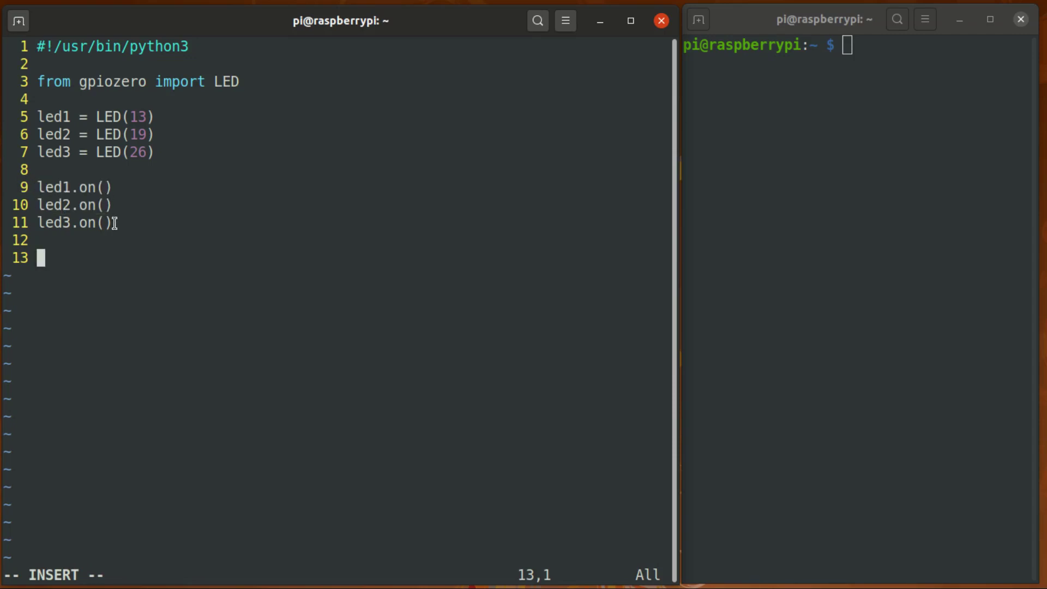
{"action": "left_click_drag", "start_coordinate": [116, 223], "coordinate": [38, 223]}
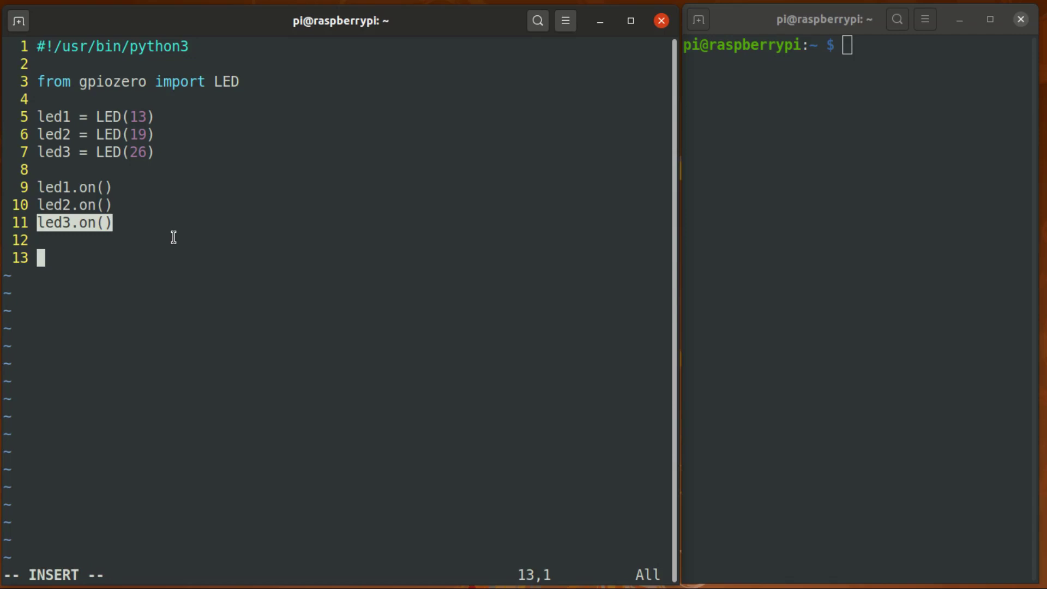
Add the signal pause import, end leds.py with pause() on line 14, and save with :w
{"action": "key", "text": "Escape"}
{"action": "key", "text": "k"}
{"action": "key", "text": "k"}
{"action": "key", "text": "k"}
{"action": "key", "text": "k"}
{"action": "key", "text": "k"}
{"action": "key", "text": "k"}
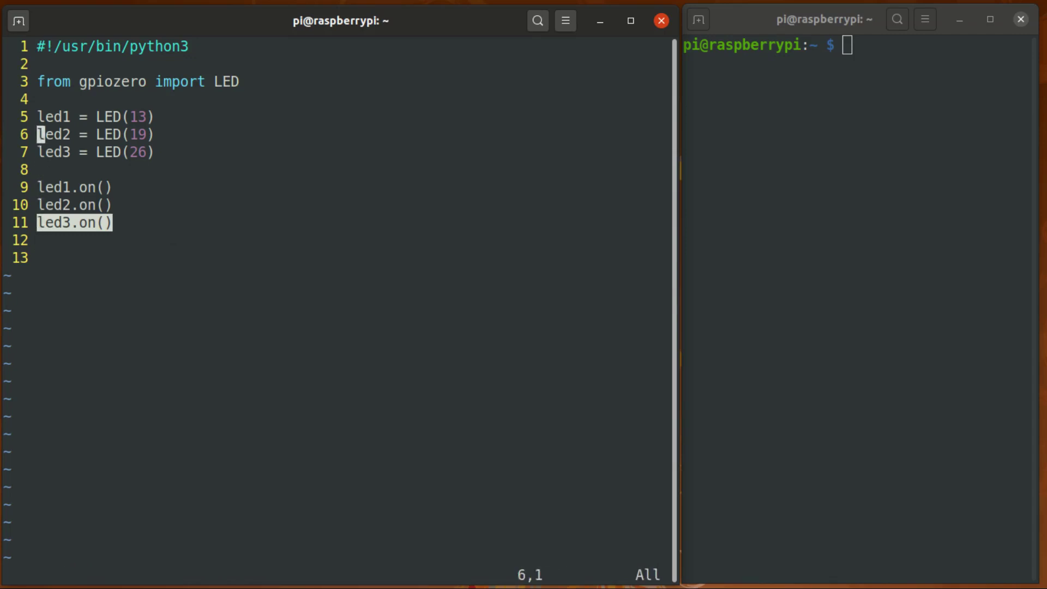
{"action": "key", "text": "k"}
{"action": "key", "text": "k"}
{"action": "key", "text": "k"}
{"action": "type", "text": "o"}
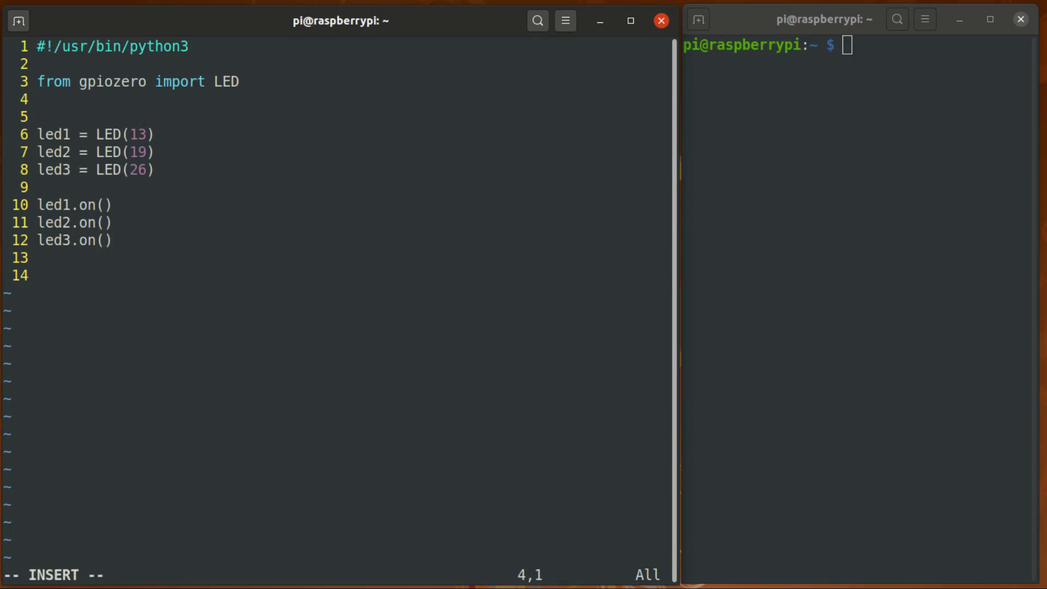
{"action": "type", "text": "from "}
{"action": "type", "text": "signal impor"}
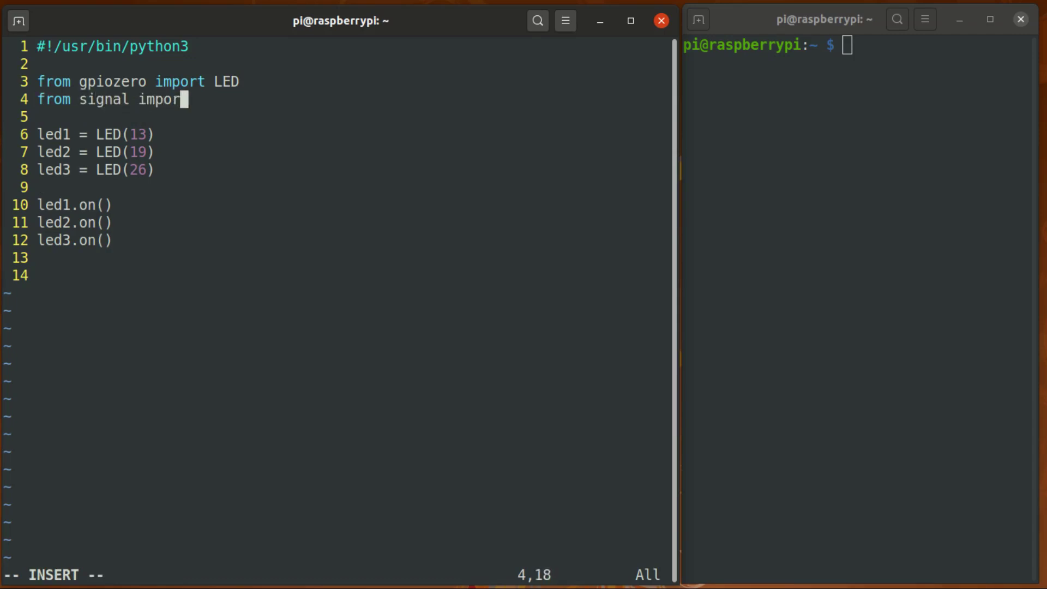
{"action": "type", "text": "t pause"}
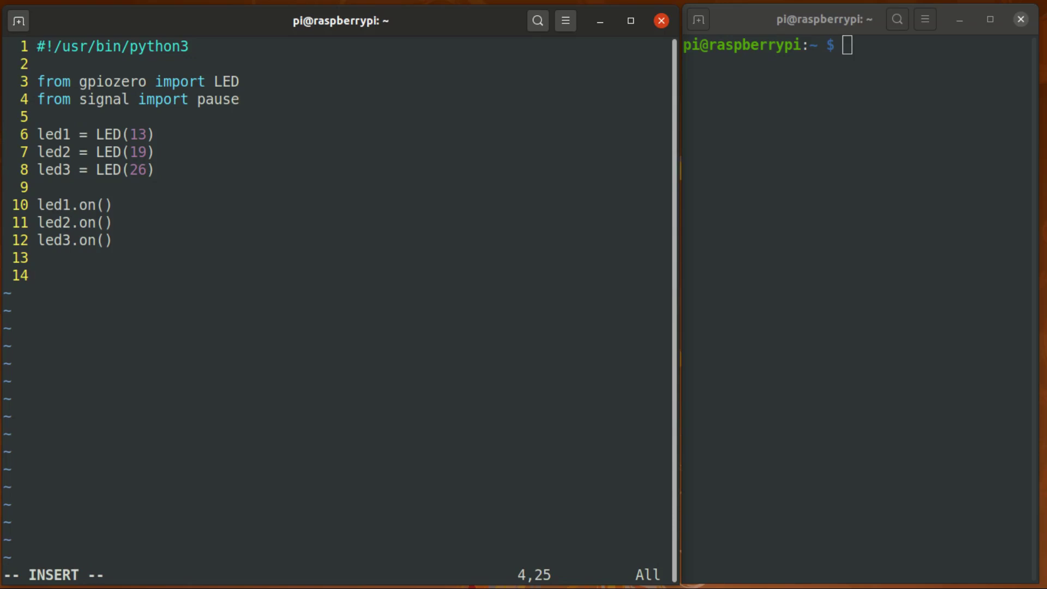
{"action": "key", "text": "Down"}
{"action": "key", "text": "Down"}
{"action": "key", "text": "Down"}
{"action": "type", "text": "pause()"}
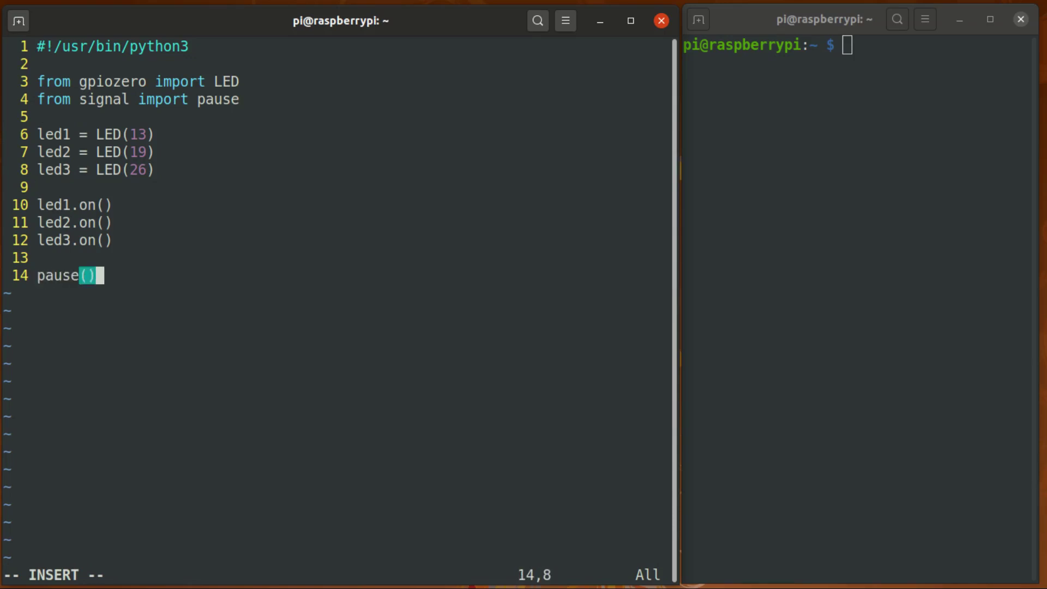
{"action": "key", "text": "Escape"}
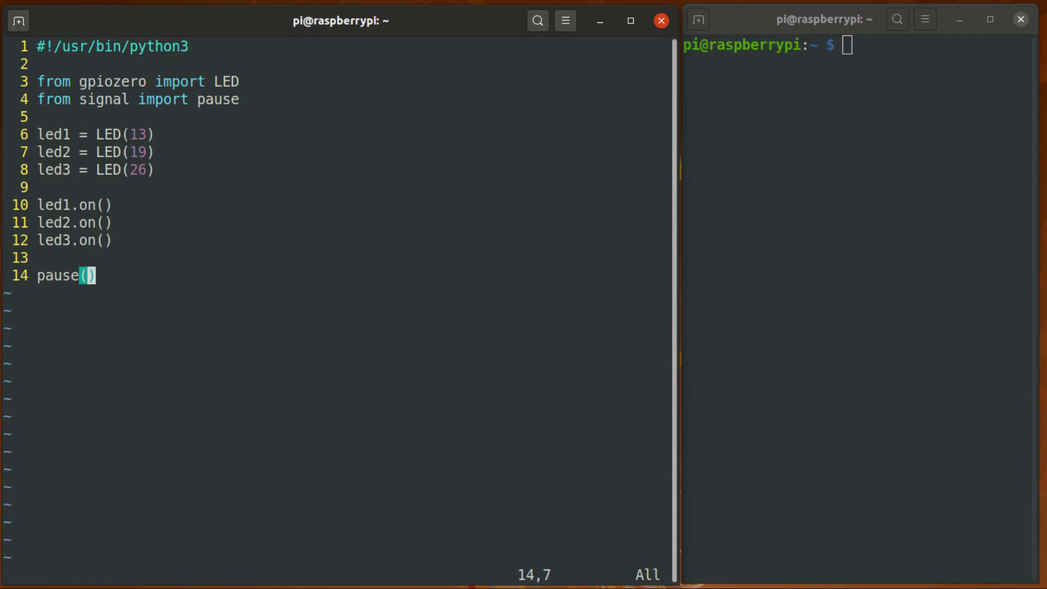
{"action": "type", "text": ":w"}
{"action": "key", "text": "Return"}
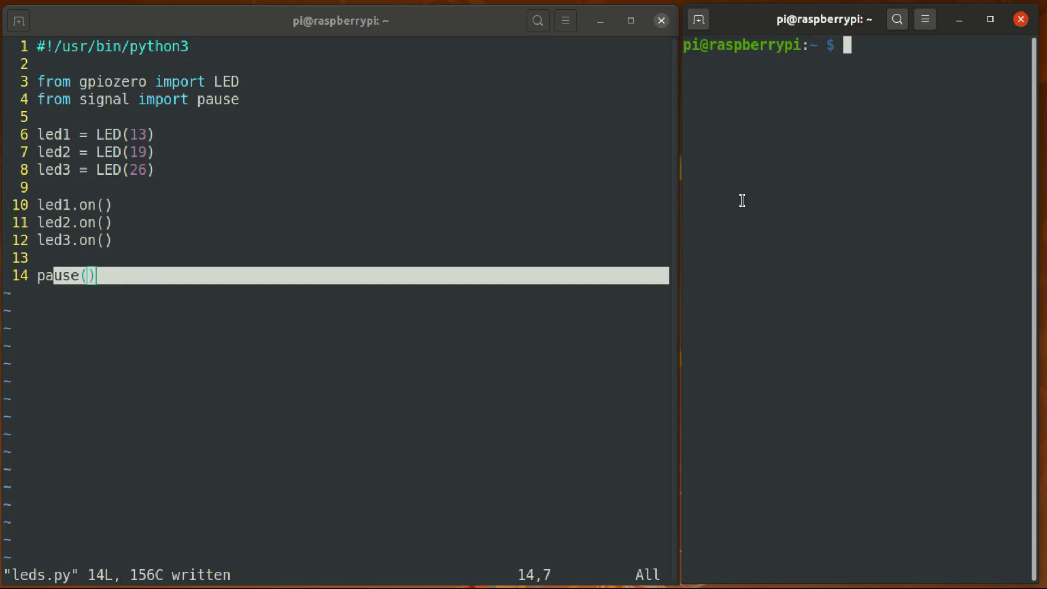
{"action": "type", "text": "pyt"}
Compose 'python3 leds.py' at the right terminal prompt without running it
{"action": "key", "text": "BackSpace"}
{"action": "key", "text": "BackSpace"}
{"action": "key", "text": "BackSpace"}
{"action": "type", "text": "pytho"}
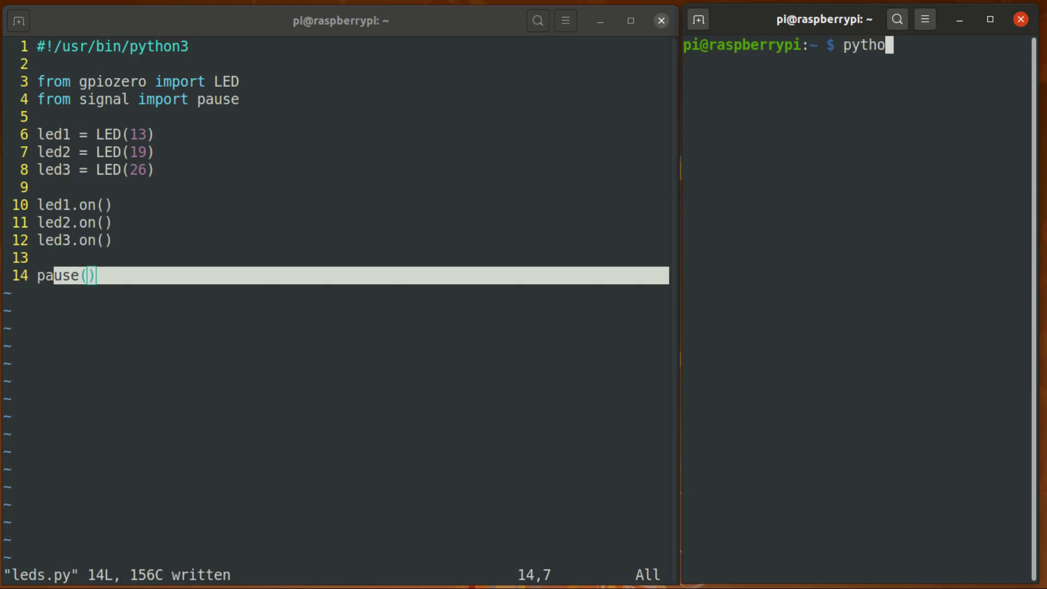
{"action": "type", "text": "n "}
{"action": "type", "text": "leds.py"}
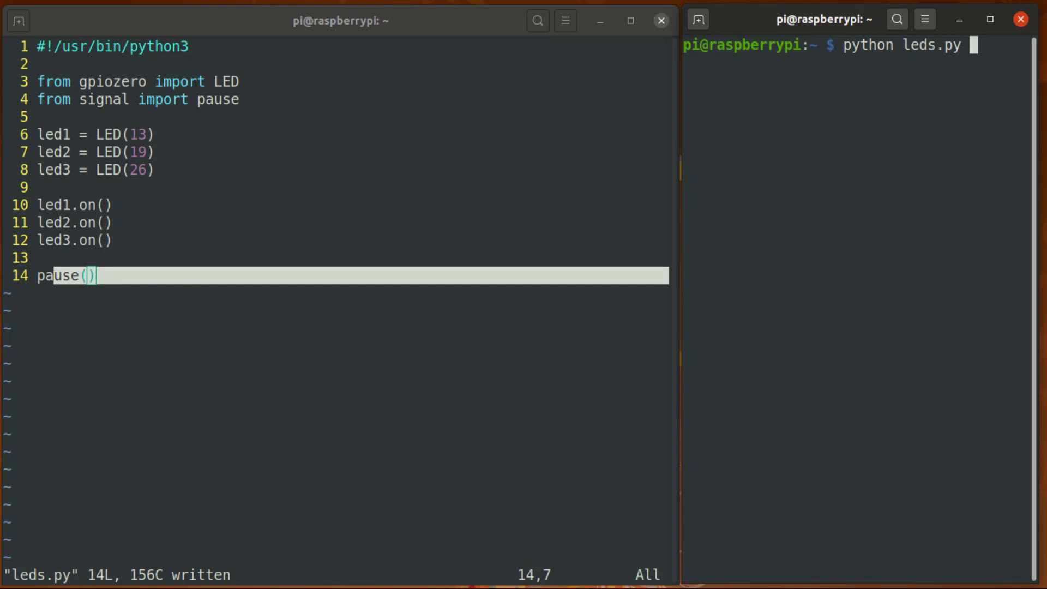
{"action": "key", "text": "Left"}
{"action": "key", "text": "ctrl+Left"}
{"action": "key", "text": "Left"}
{"action": "type", "text": "3"}
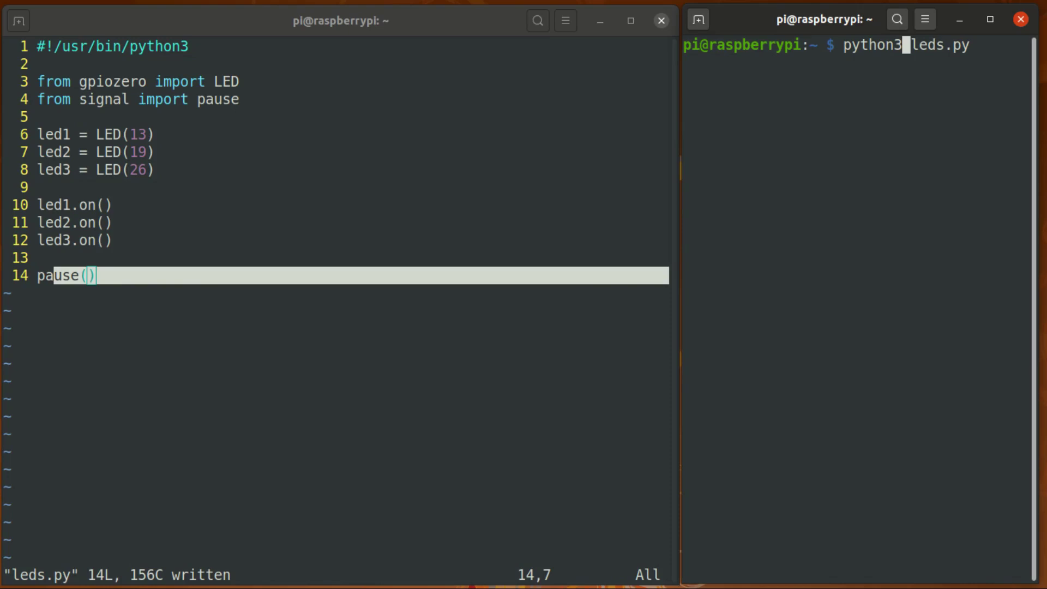
Run 'ls -l leds.py' and note the owner's rw- permissions
{"action": "key", "text": "ctrl+w"}
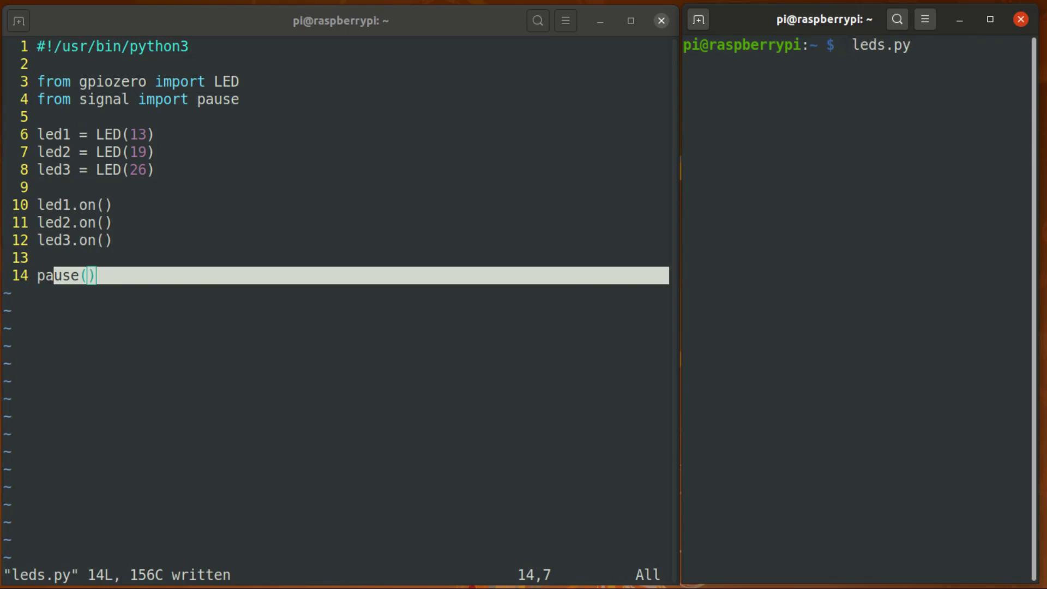
{"action": "type", "text": "ls  "}
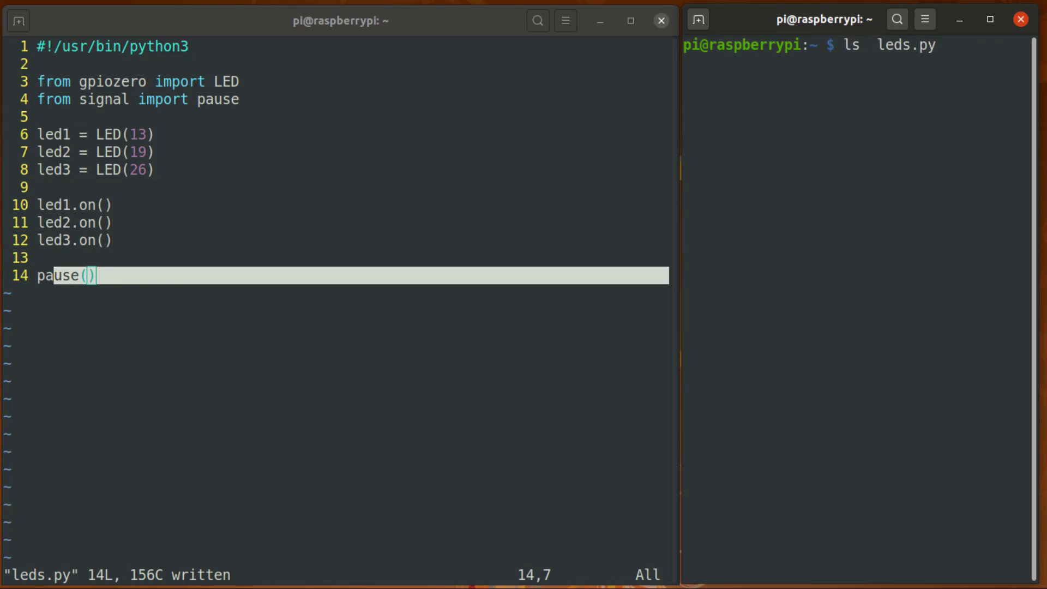
{"action": "type", "text": "-l"}
{"action": "key", "text": "Return"}
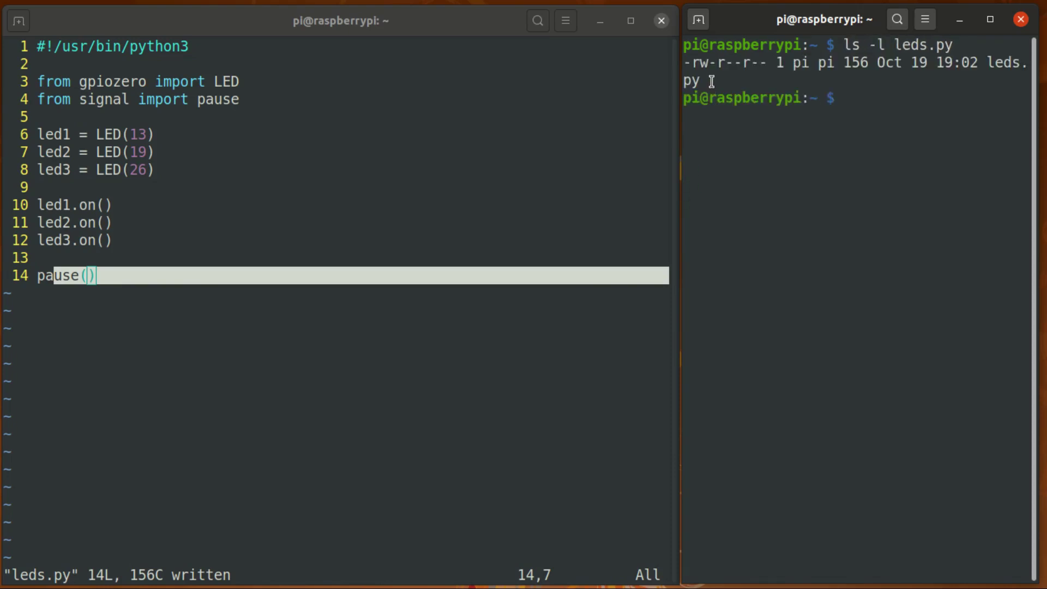
{"action": "left_click_drag", "start_coordinate": [693, 63], "coordinate": [718, 62]}
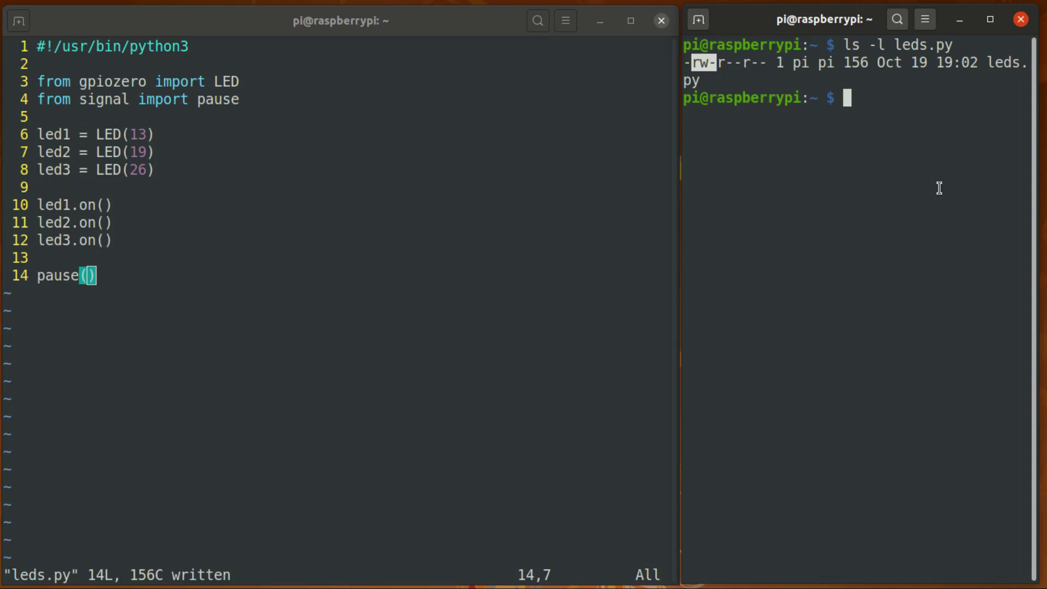
{"action": "type", "text": "chmod "}
{"action": "type", "text": "u+x"}
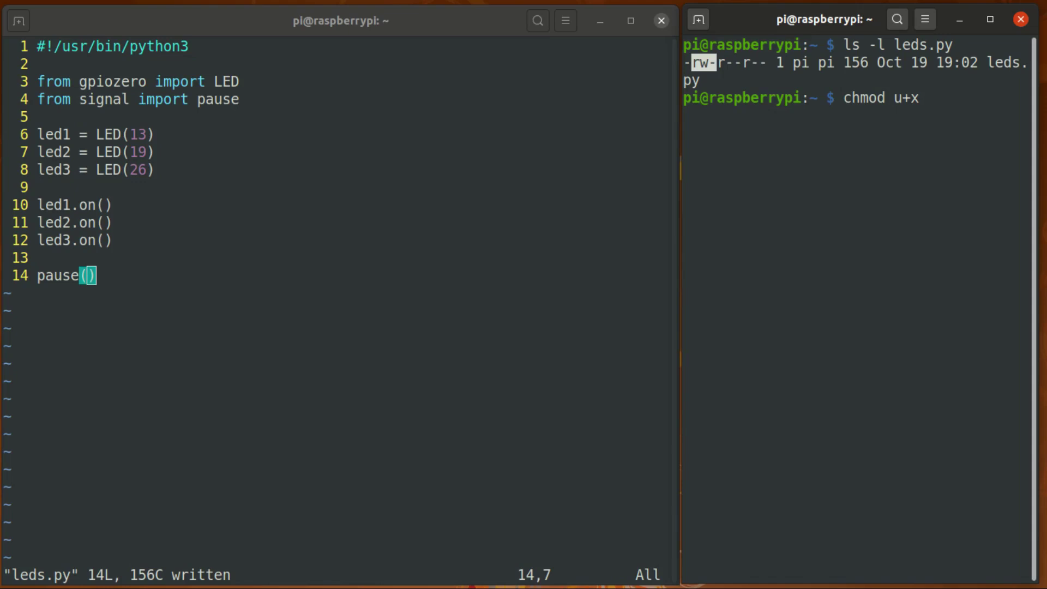
{"action": "type", "text": "leds.py"}
Run 'chmod u+x leds.py' and list it again to confirm -rwxr--r-- permissions
{"action": "key", "text": "Return"}
{"action": "key", "text": "Up"}
{"action": "key", "text": "Up"}
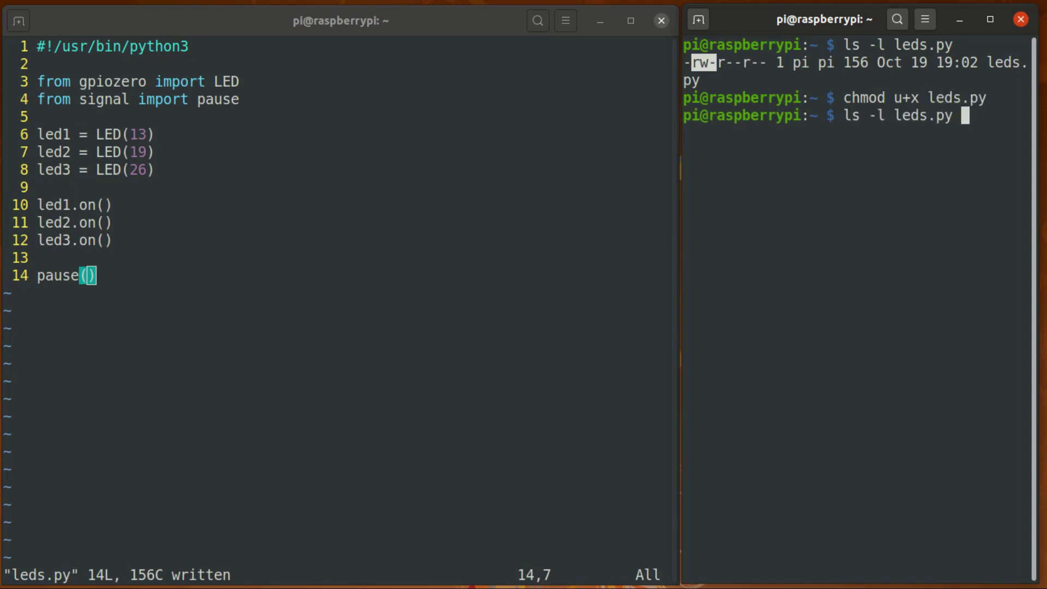
{"action": "key", "text": "Return"}
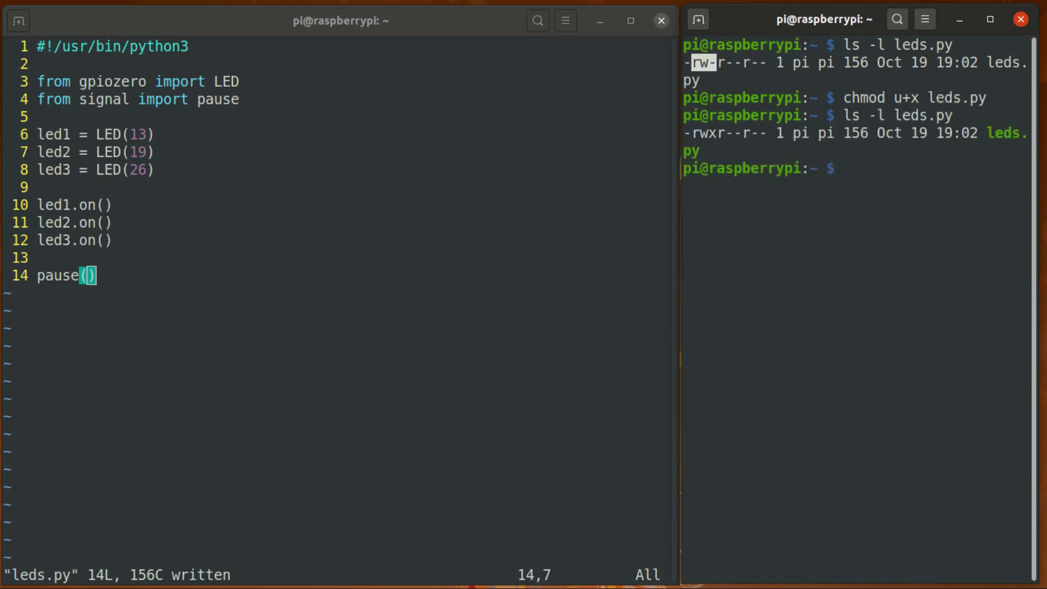
{"action": "right_click", "coordinate": [715, 137]}
{"action": "left_click", "coordinate": [698, 144]}
{"action": "left_click_drag", "start_coordinate": [701, 134], "coordinate": [717, 133]}
{"action": "triple_click", "coordinate": [987, 132]}
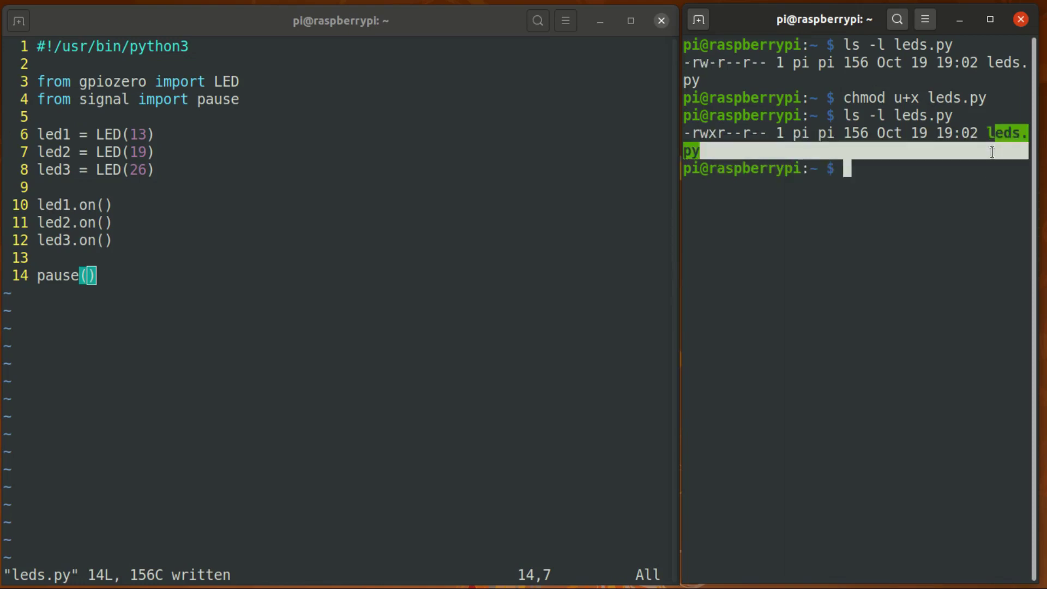
{"action": "left_click", "coordinate": [986, 133]}
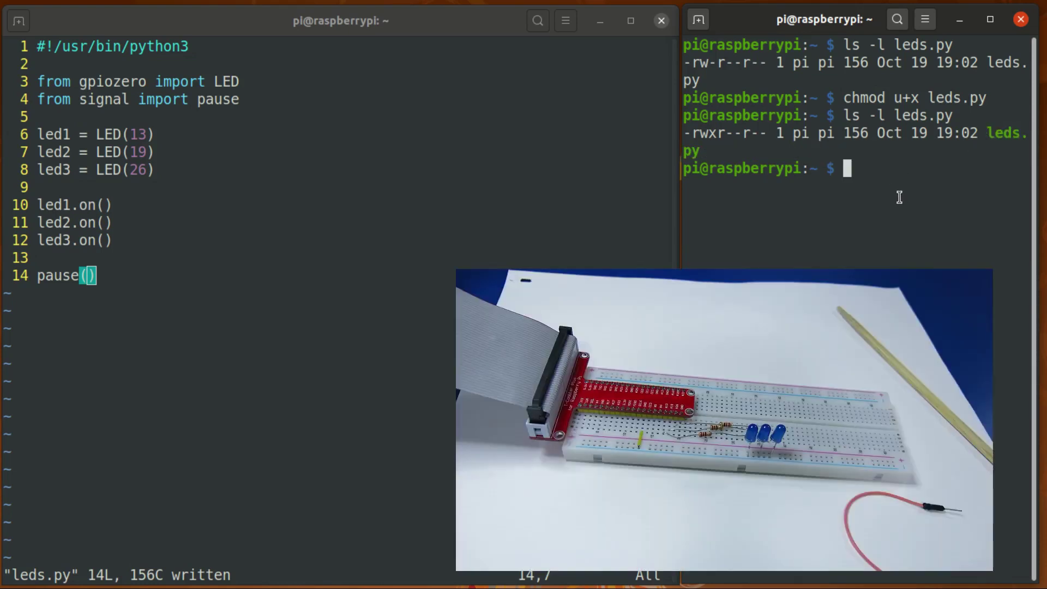
{"action": "type", "text": "./"}
{"action": "type", "text": "leds"}
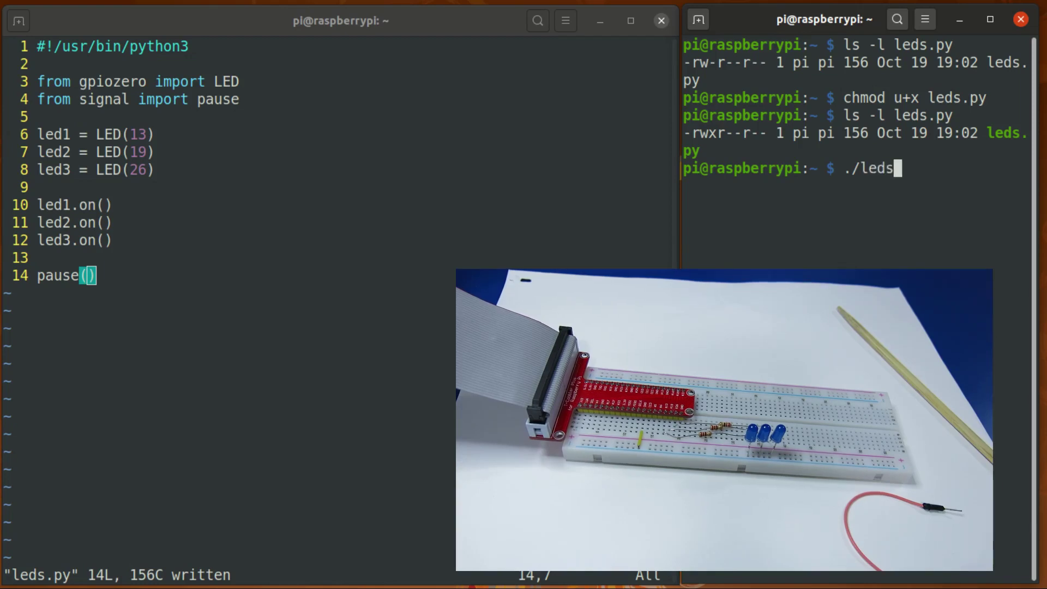
Run the script directly as ./leds.py, leaving it running
{"action": "key", "text": "Tab"}
{"action": "key", "text": "Return"}
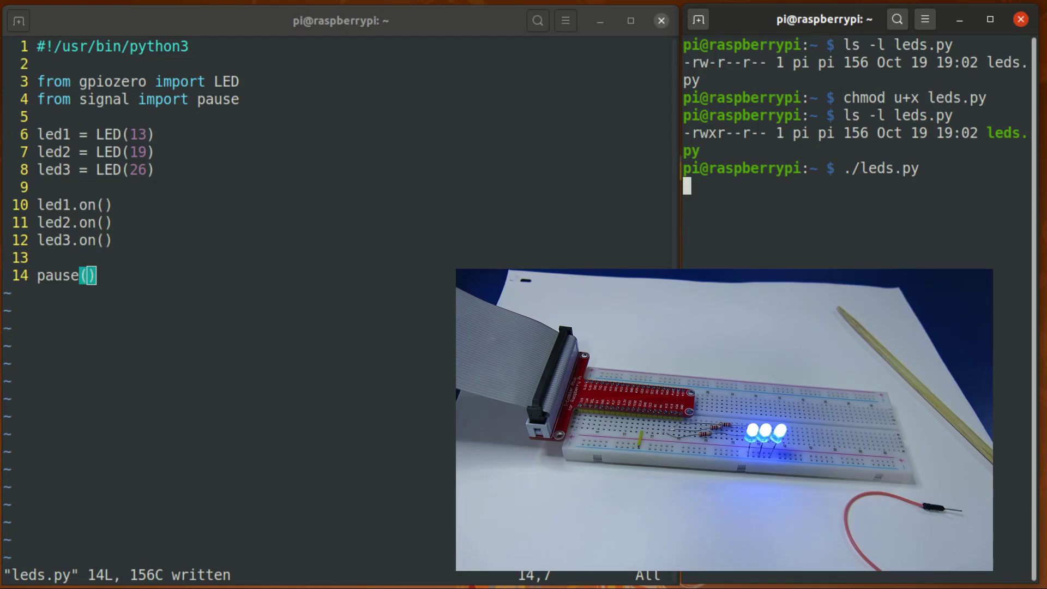
Interrupt leds.py with Ctrl+C, note the KeyboardInterrupt traceback, and return to vim
{"action": "key", "text": "ctrl+c"}
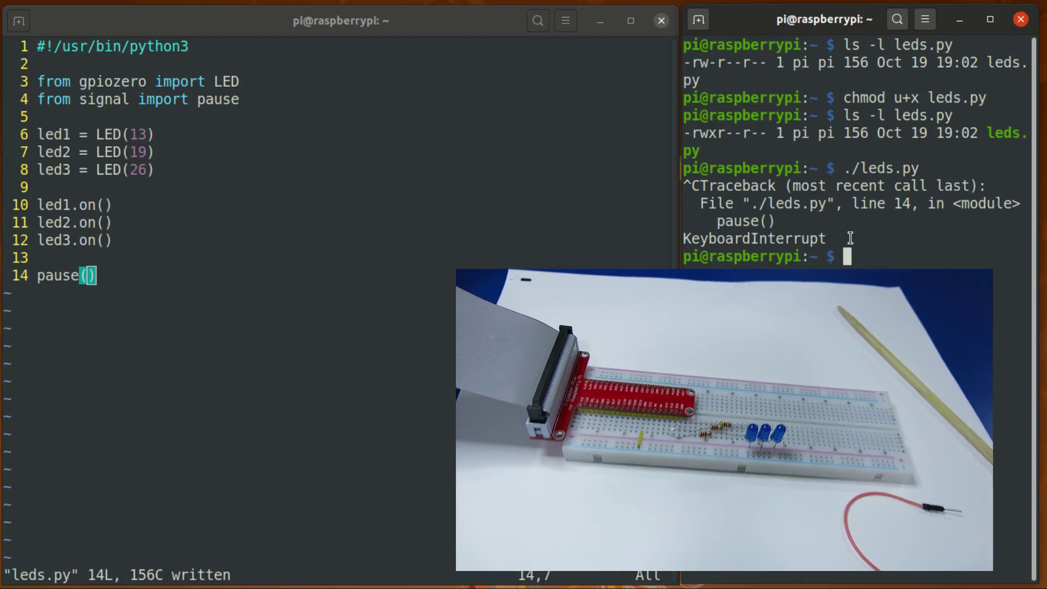
{"action": "left_click_drag", "start_coordinate": [859, 249], "coordinate": [685, 186]}
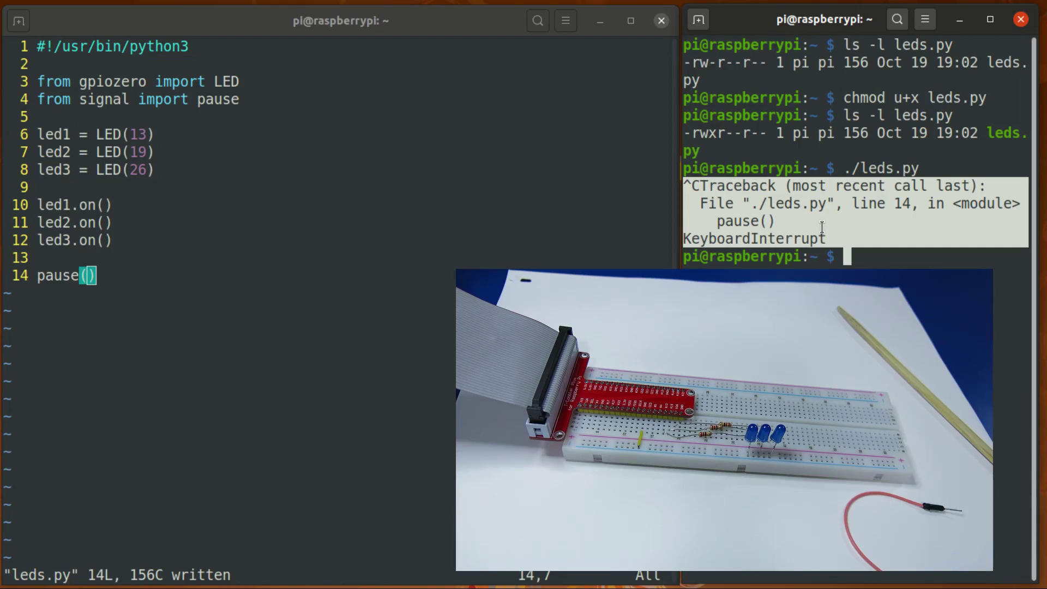
{"action": "key", "text": "alt+Tab"}
Insert 'try:' above the on() calls and 'except KeyboardInterrupt:' with 'pass' after pause()
{"action": "key", "text": "k"}
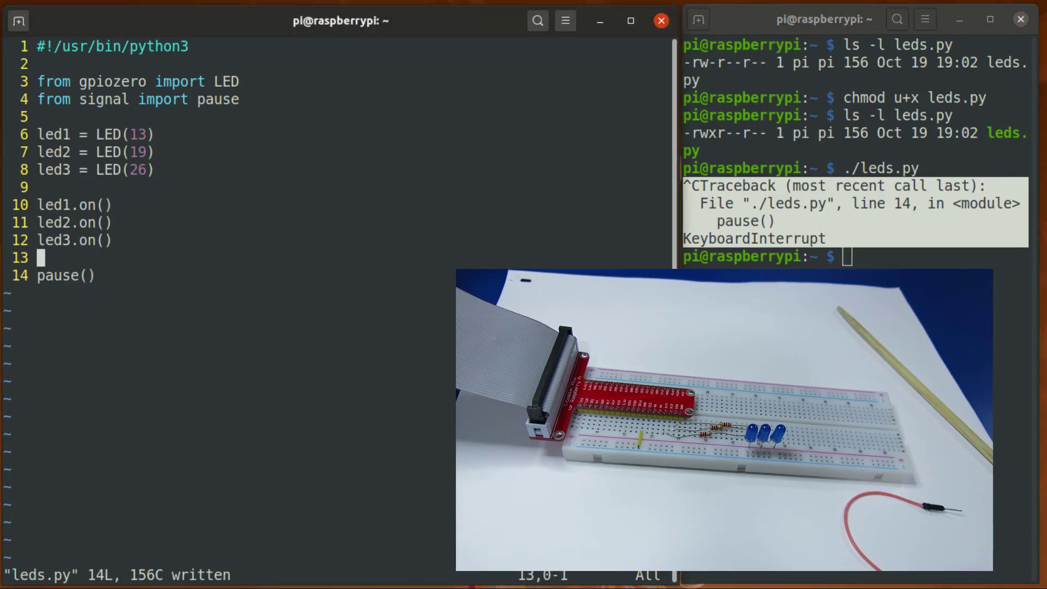
{"action": "key", "text": "k"}
{"action": "key", "text": "k"}
{"action": "key", "text": "k"}
{"action": "key", "text": "k"}
{"action": "key", "text": "i"}
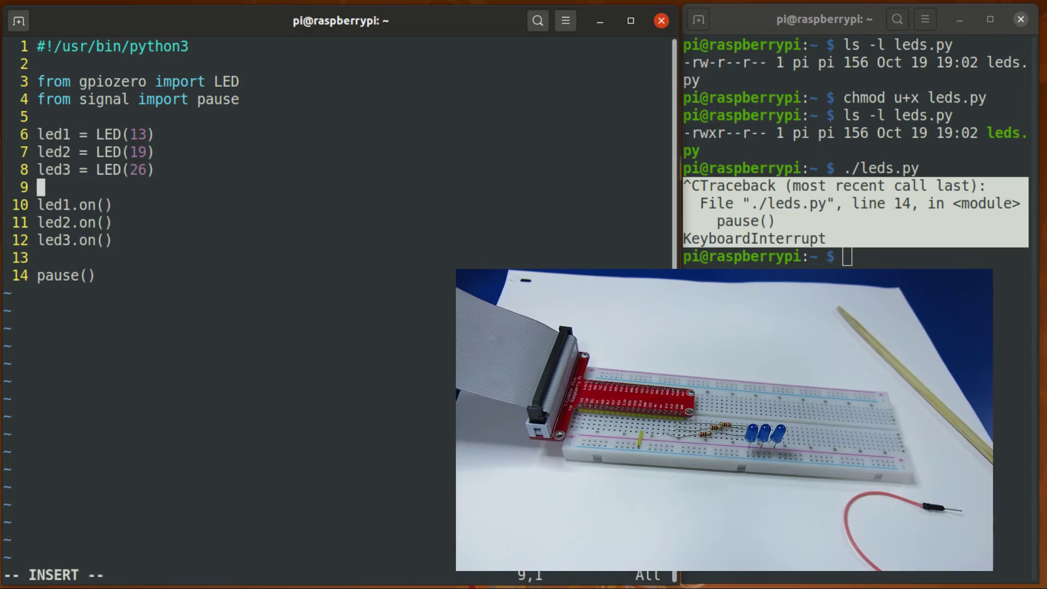
{"action": "key", "text": "Return"}
{"action": "type", "text": "try"}
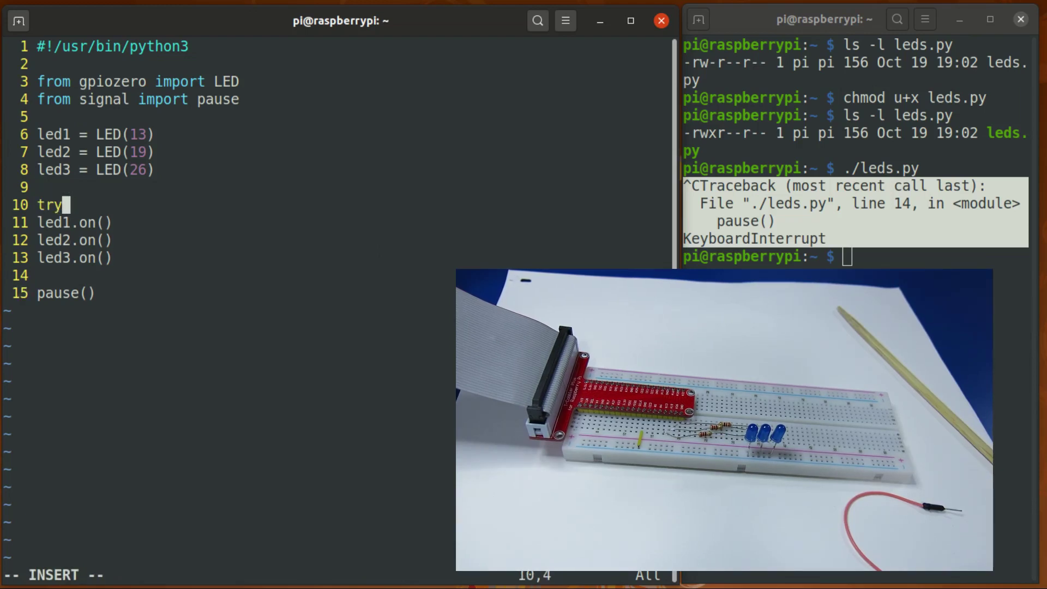
{"action": "type", "text": ":"}
{"action": "key", "text": "Down"}
{"action": "key", "text": "Down"}
{"action": "key", "text": "Down"}
{"action": "key", "text": "Down"}
{"action": "key", "text": "Down"}
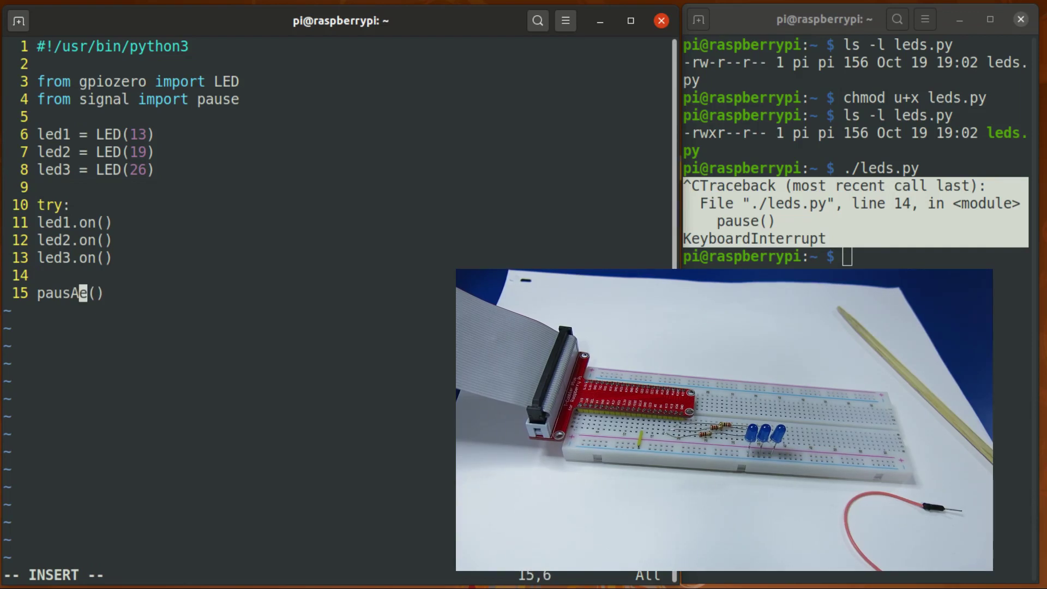
{"action": "key", "text": "End"}
{"action": "key", "text": "Return"}
{"action": "key", "text": "Return"}
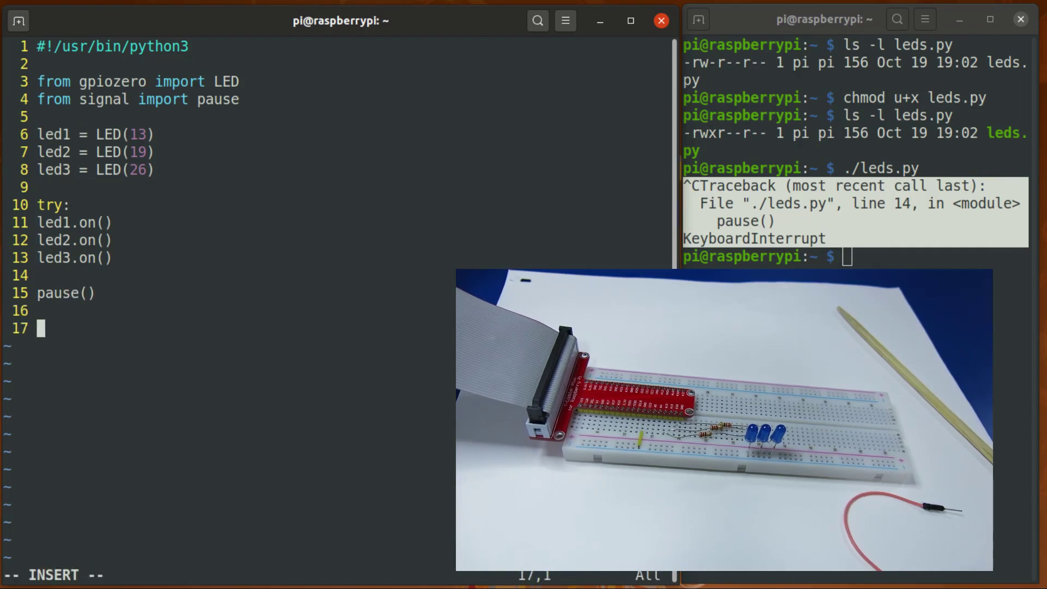
{"action": "type", "text": "except KeyboardInterrupt:"}
{"action": "key", "text": "Return"}
{"action": "type", "text": "pass"}
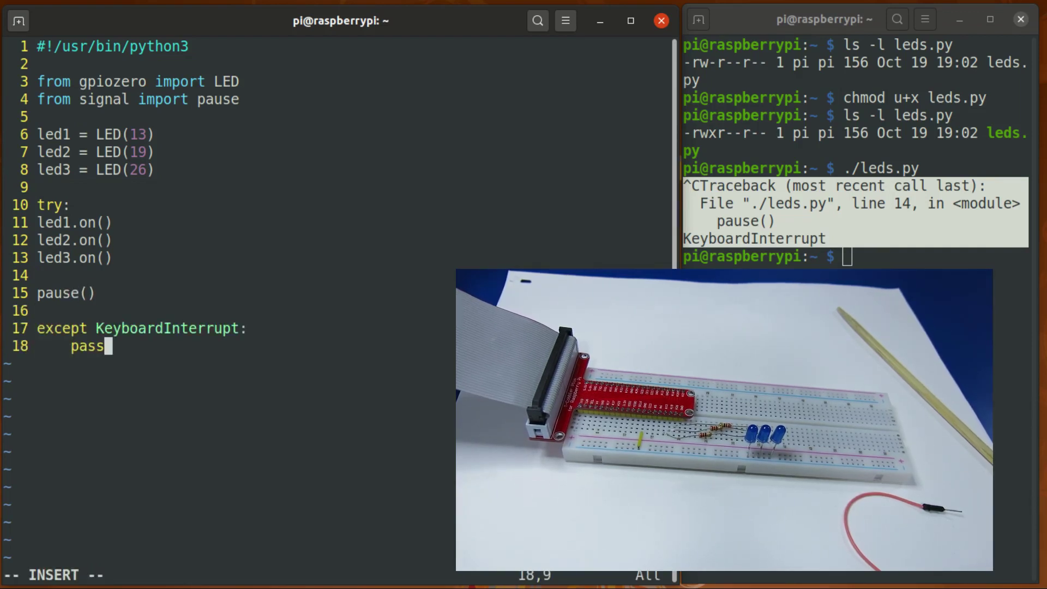
Indent led1.on(), led2.on(), led3.on() and pause() inside the try block
{"action": "key", "text": "Up"}
{"action": "key", "text": "Up"}
{"action": "key", "text": "Up"}
{"action": "key", "text": "Up"}
{"action": "key", "text": "Up"}
{"action": "key", "text": "End"}
{"action": "key", "text": "Up"}
{"action": "key", "text": "Up"}
{"action": "key", "text": "Left"}
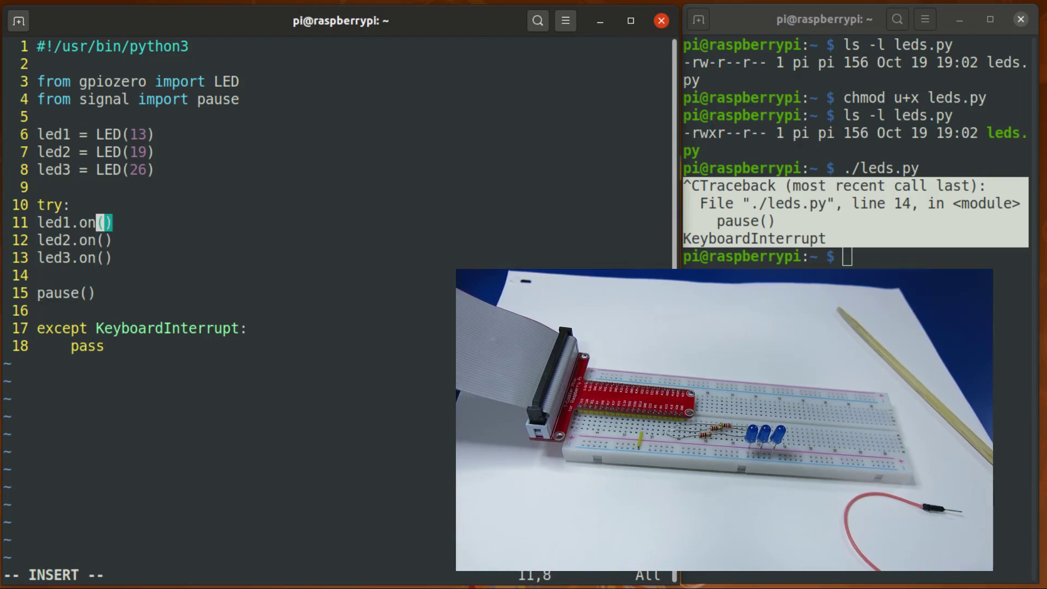
{"action": "key", "text": "Left"}
{"action": "key", "text": "Left"}
{"action": "key", "text": "Left"}
{"action": "key", "text": "Left"}
{"action": "key", "text": "Left"}
{"action": "key", "text": "Left"}
{"action": "key", "text": "Left"}
{"action": "key", "text": "Left"}
{"action": "key", "text": "Left"}
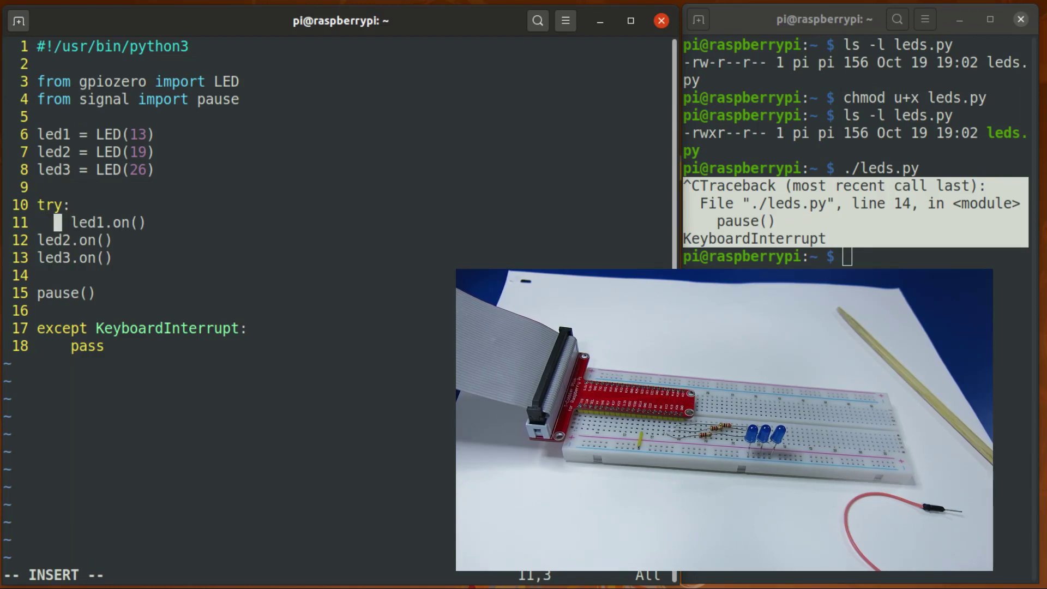
{"action": "key", "text": "Left"}
{"action": "key", "text": "Left"}
{"action": "key", "text": "Down"}
{"action": "key", "text": "Left"}
{"action": "key", "text": "Left"}
{"action": "key", "text": "Left"}
{"action": "key", "text": "Left"}
{"action": "key", "text": "Down"}
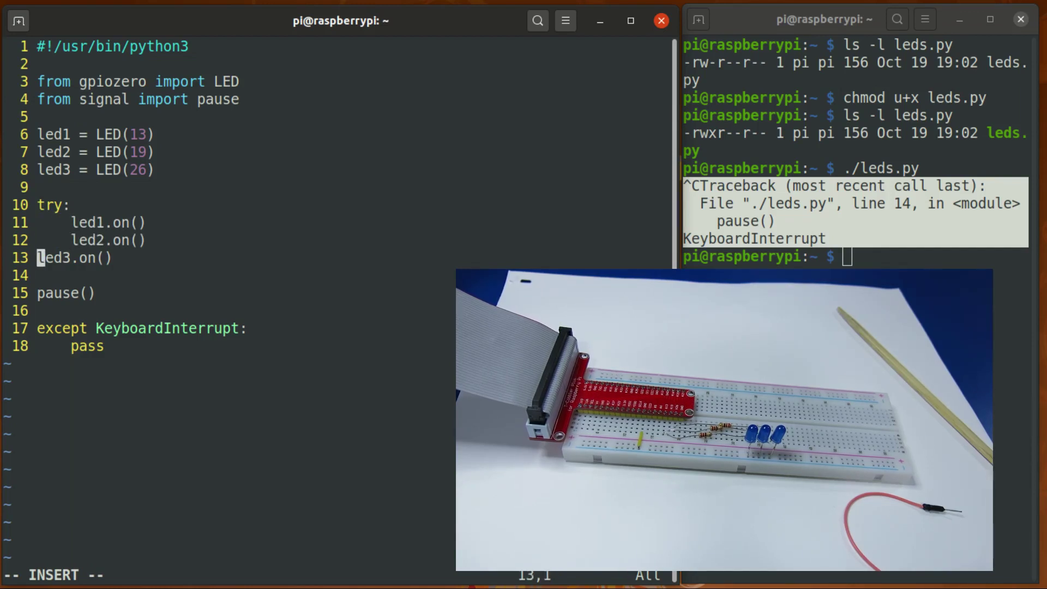
{"action": "key", "text": "Left"}
{"action": "key", "text": "Left"}
{"action": "key", "text": "Left"}
{"action": "key", "text": "Down"}
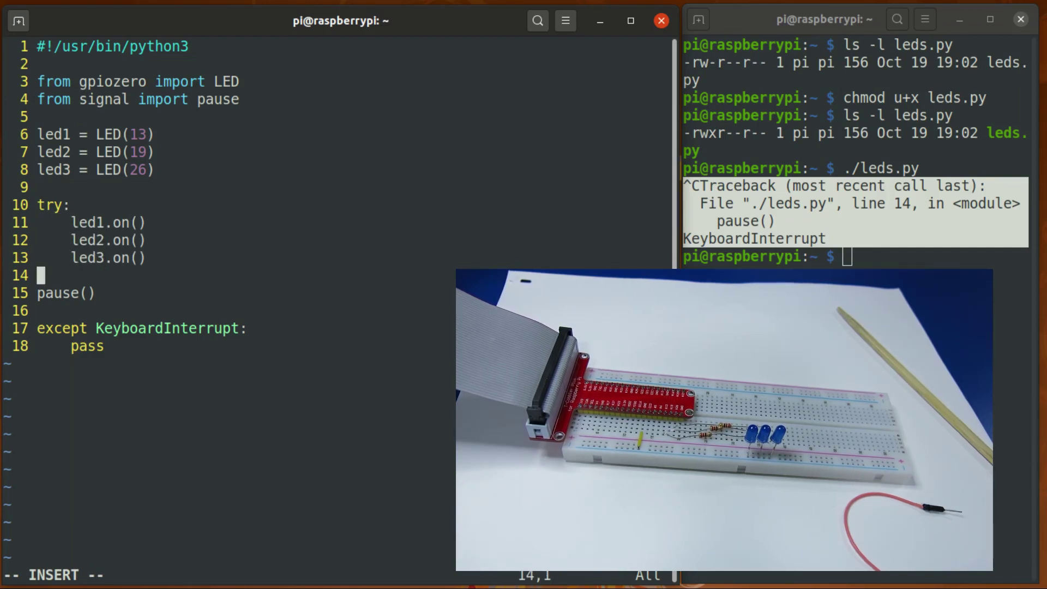
{"action": "key", "text": "Down"}
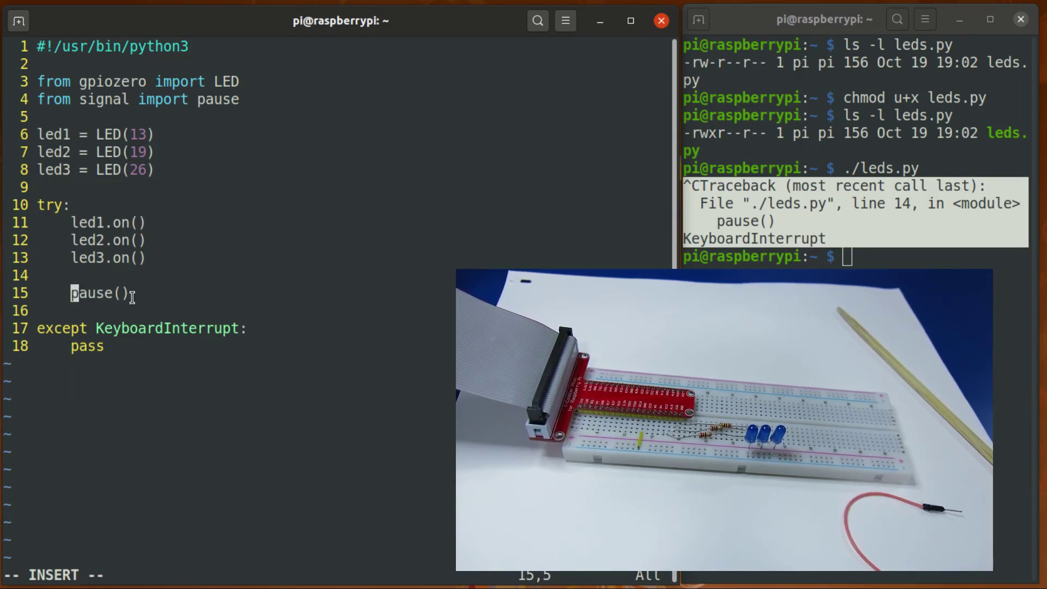
{"action": "mouse_move", "coordinate": [131, 295]}
{"action": "left_mouse_down"}
{"action": "mouse_move", "coordinate": [72, 223]}
{"action": "mouse_move", "coordinate": [35, 204]}
{"action": "left_mouse_up"}
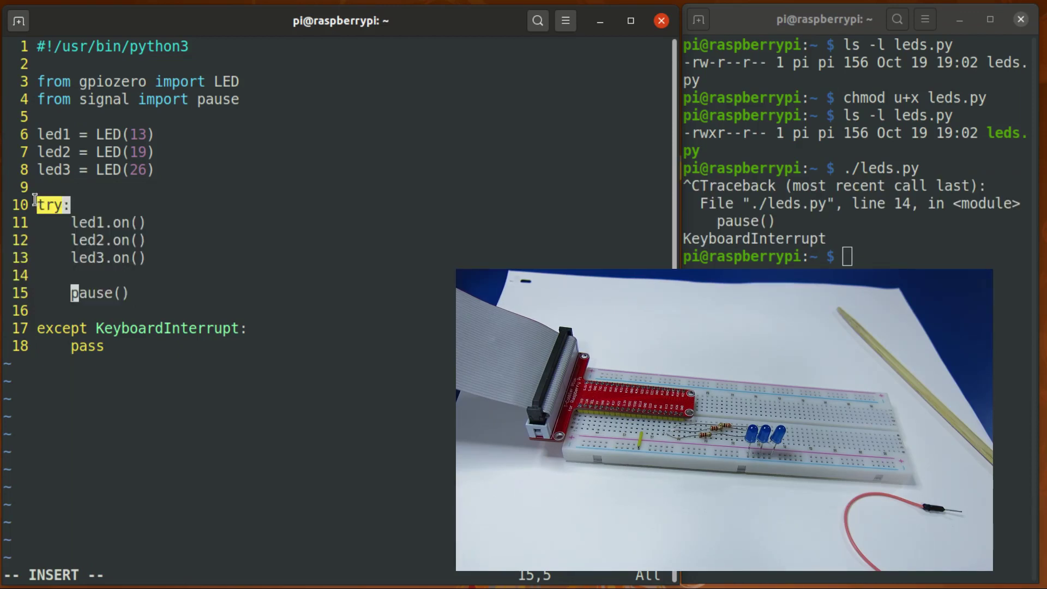
{"action": "left_click_drag", "start_coordinate": [107, 346], "coordinate": [71, 346]}
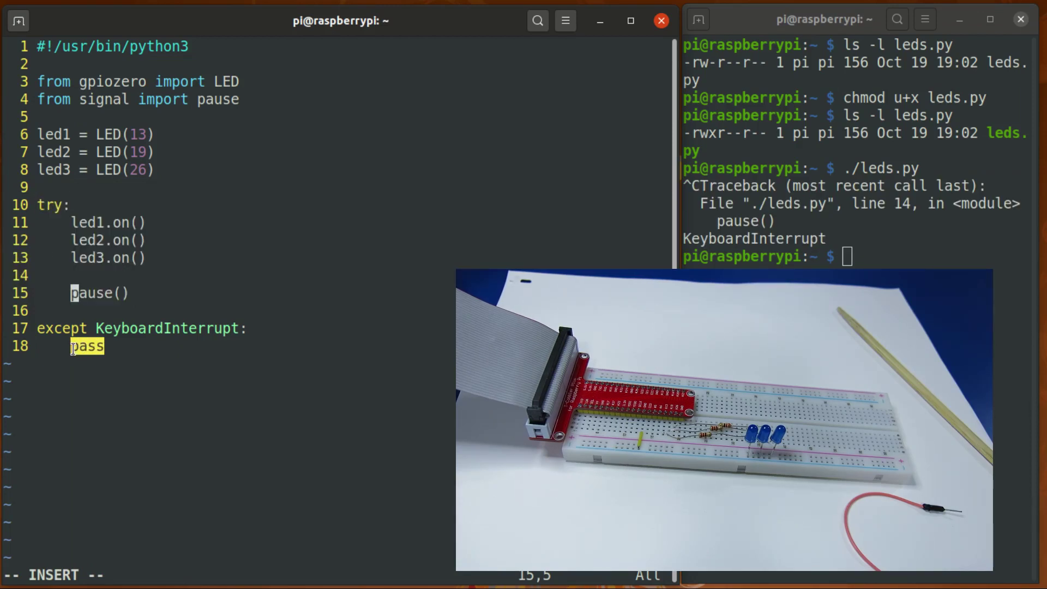
{"action": "left_click_drag", "start_coordinate": [248, 327], "coordinate": [35, 327]}
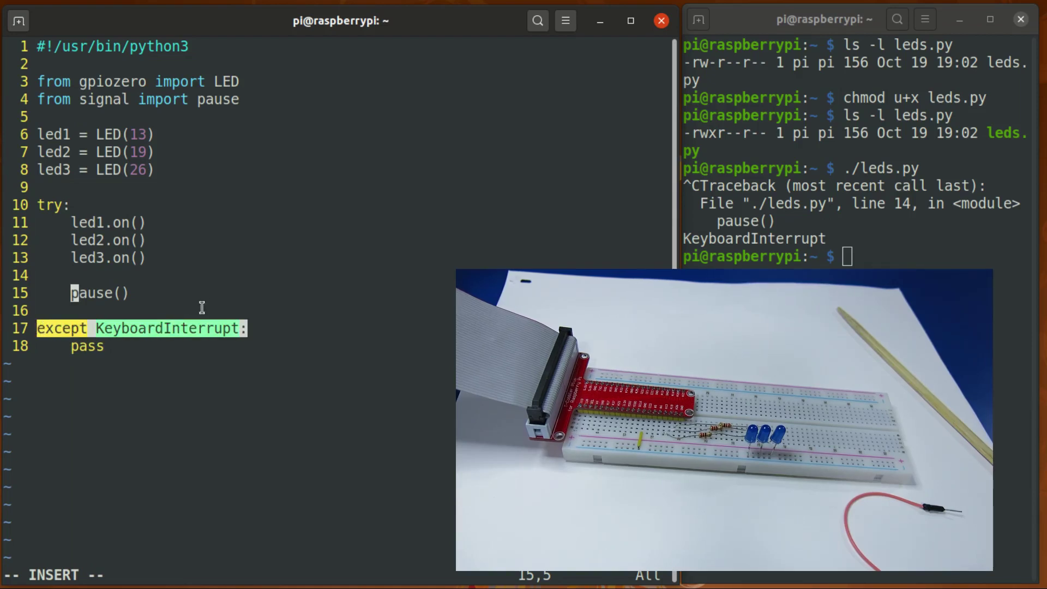
{"action": "left_click", "coordinate": [151, 254]}
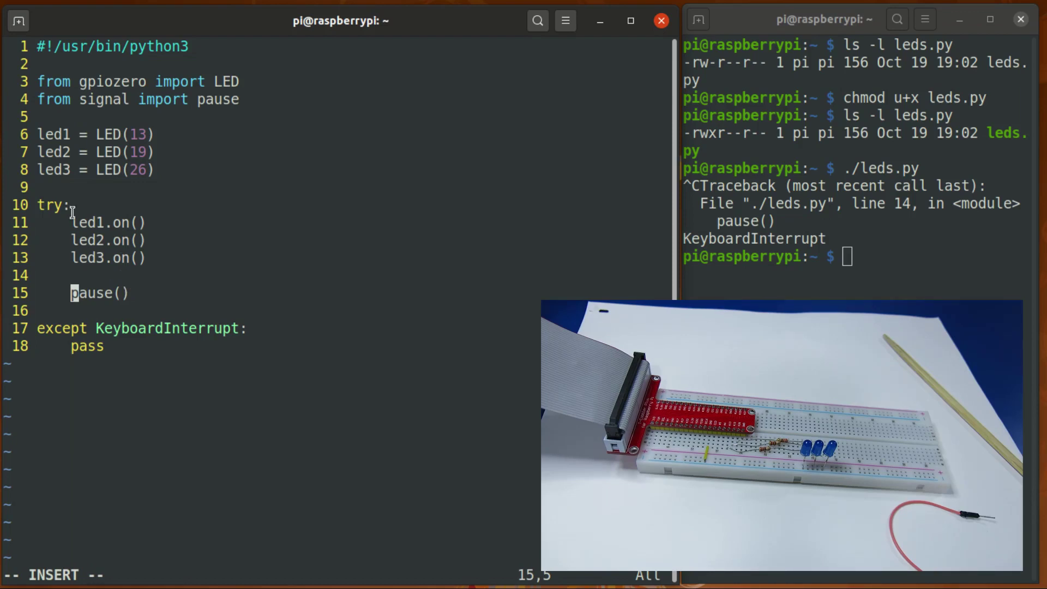
{"action": "left_click_drag", "start_coordinate": [72, 205], "coordinate": [31, 205]}
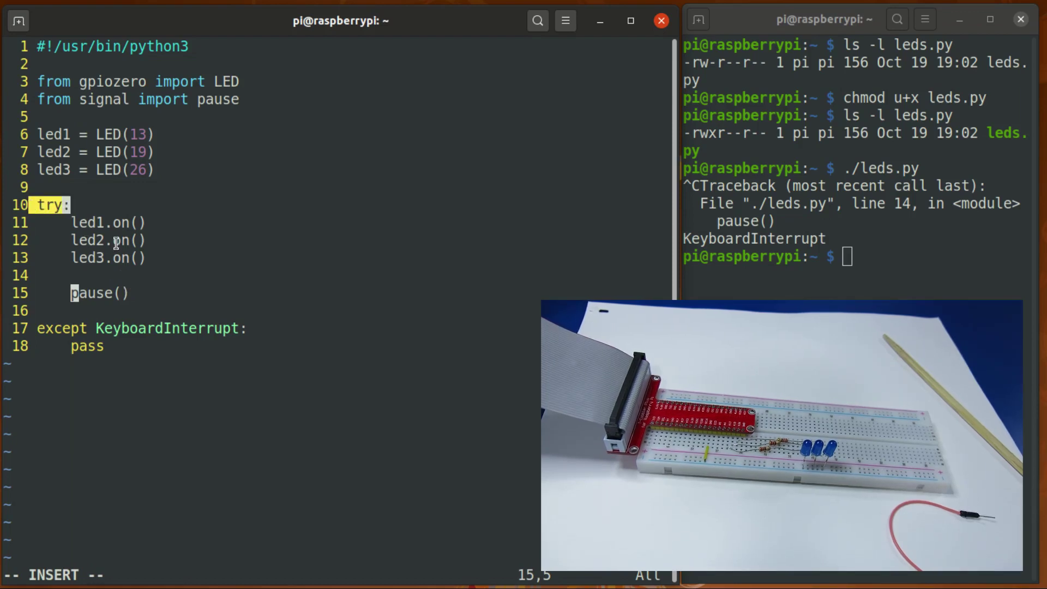
{"action": "left_click", "coordinate": [131, 253]}
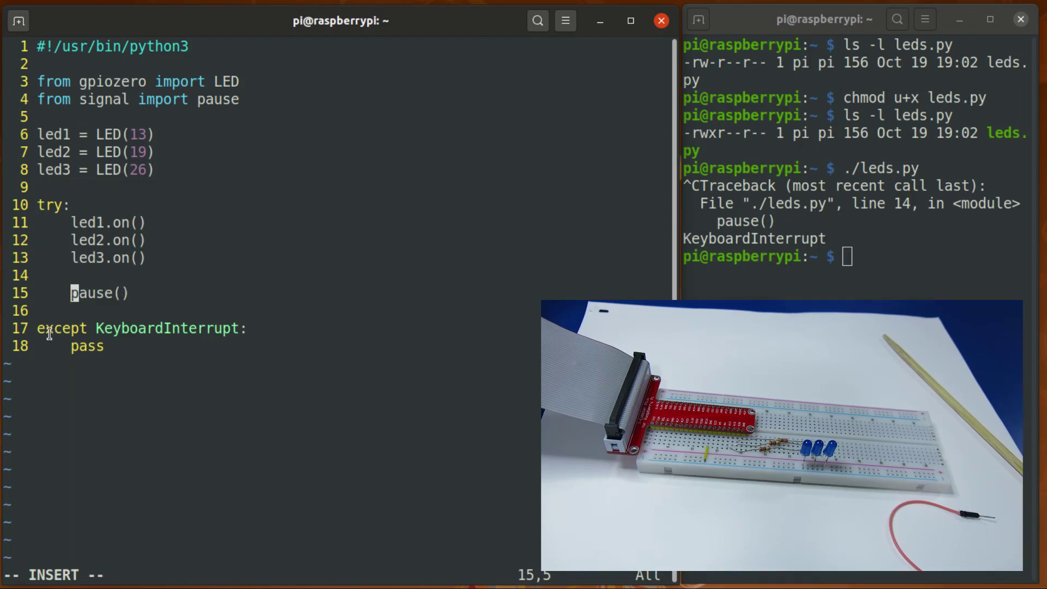
{"action": "left_click_drag", "start_coordinate": [40, 328], "coordinate": [244, 329]}
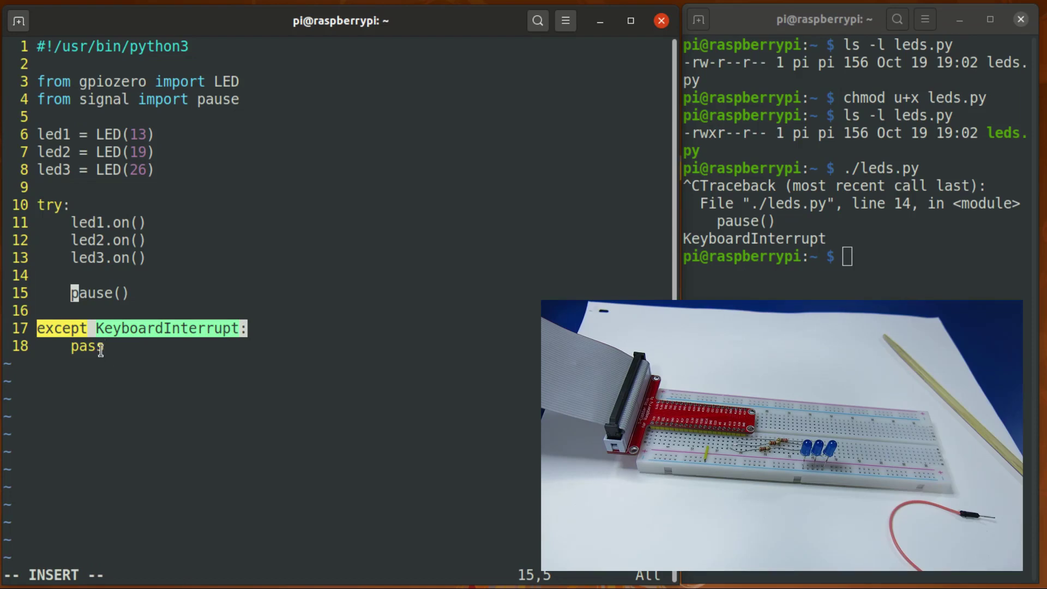
{"action": "left_click_drag", "start_coordinate": [104, 347], "coordinate": [70, 346]}
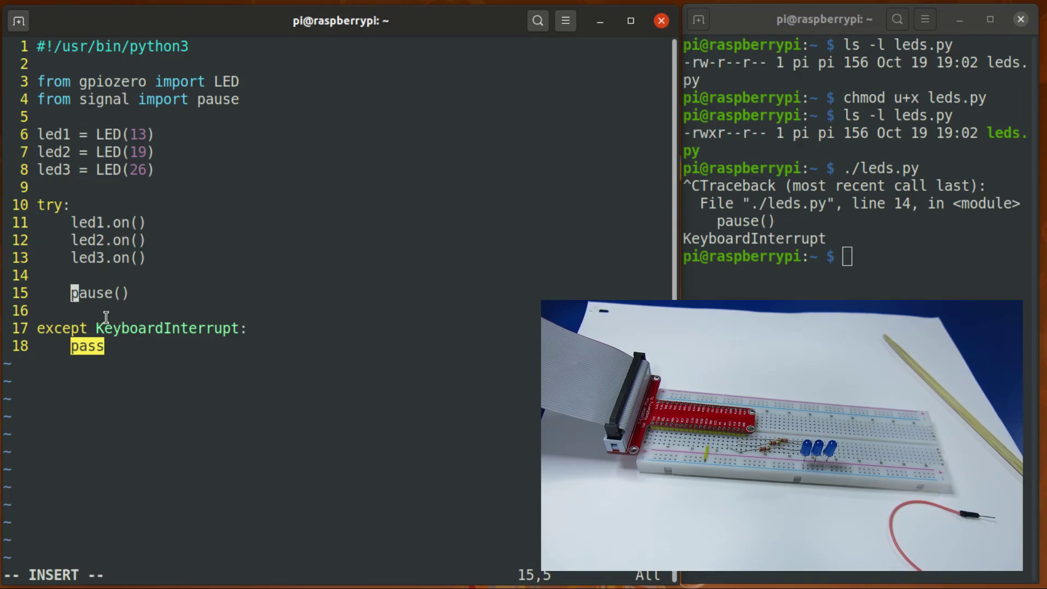
{"action": "left_click", "coordinate": [133, 289]}
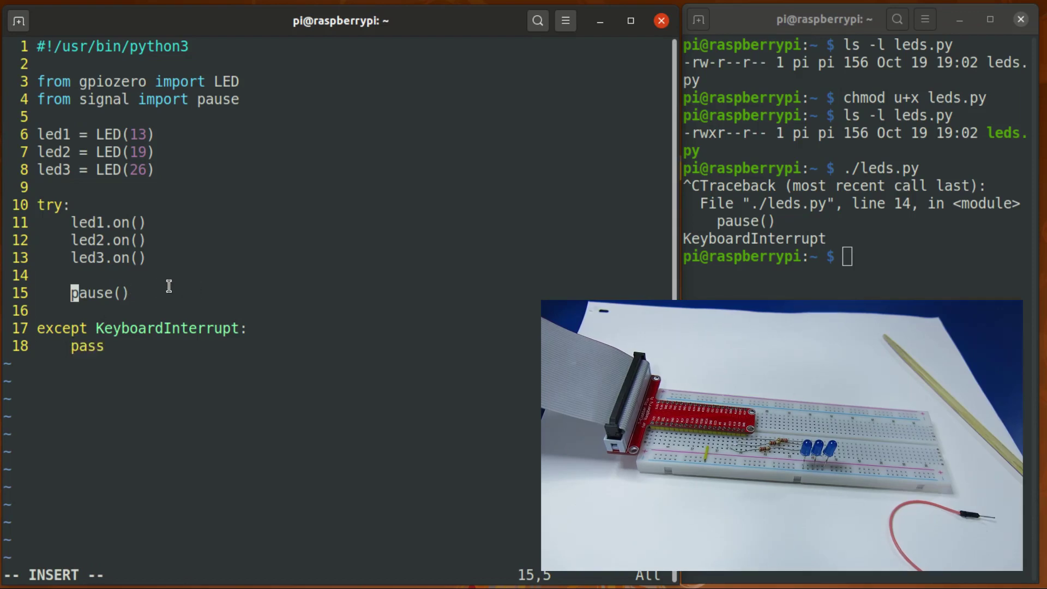
{"action": "type", "text": ":"}
Save the try/except leds.py, run ./leds.py in the shell and stop it with Ctrl+C without a traceback
{"action": "key", "text": "Escape"}
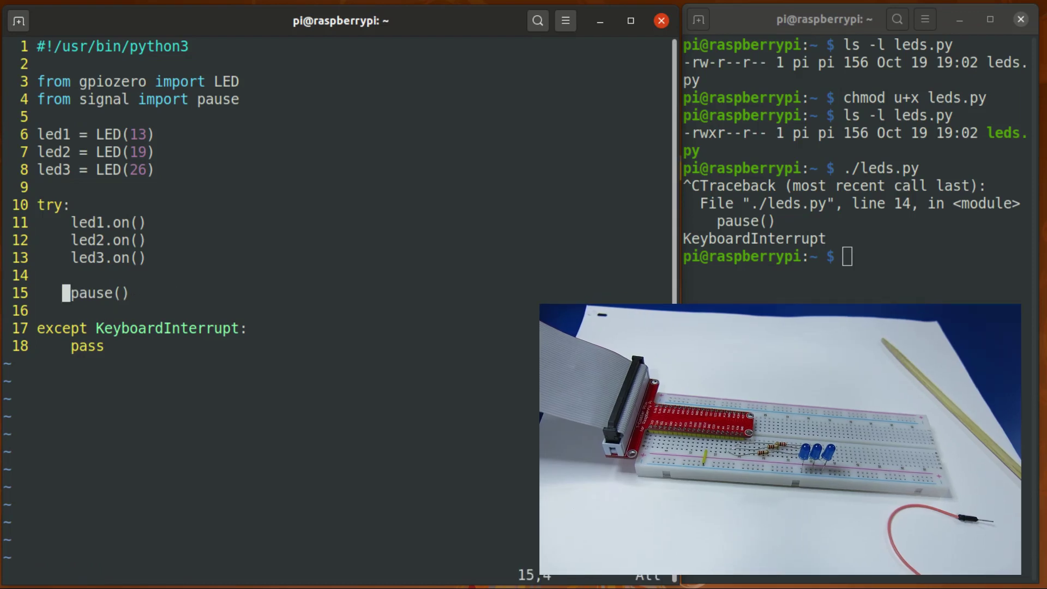
{"action": "type", "text": ":w"}
{"action": "key", "text": "Return"}
{"action": "left_click", "coordinate": [822, 300]}
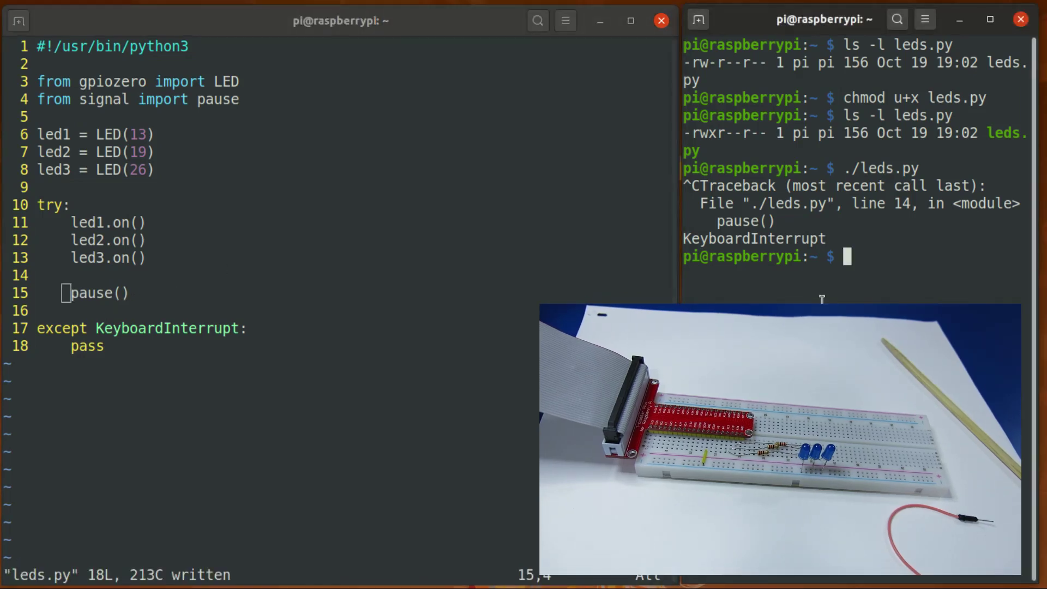
{"action": "type", "text": "./leds.py"}
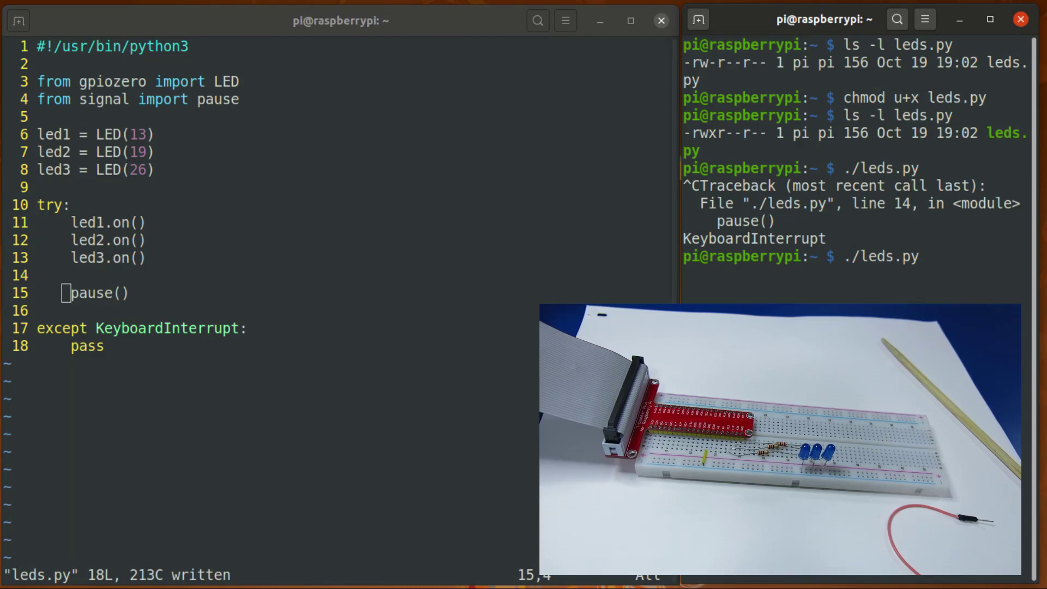
{"action": "key", "text": "Return"}
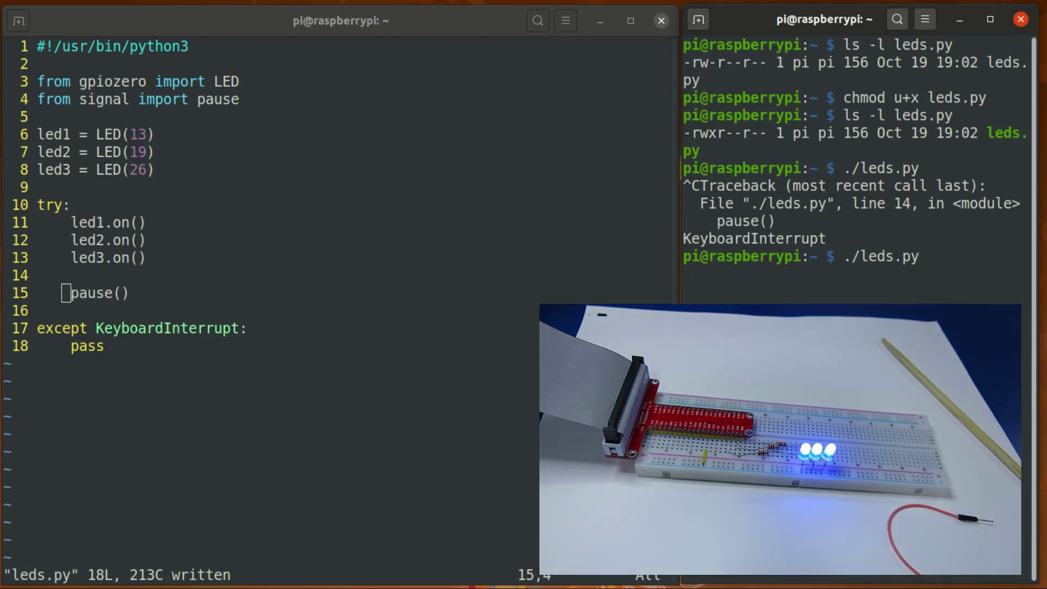
{"action": "key", "text": "ctrl+c"}
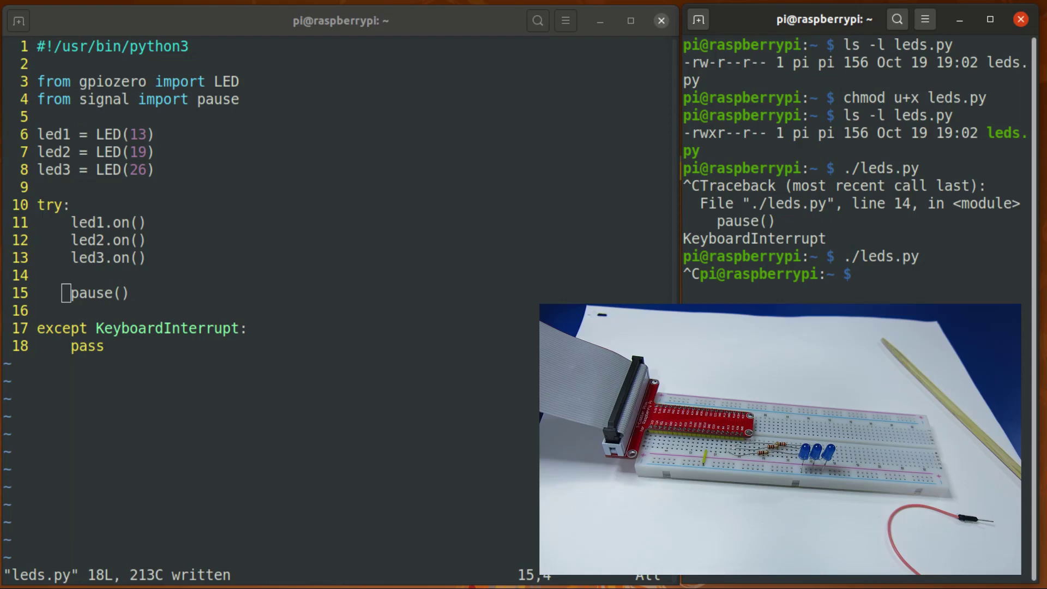
Review the earlier traceback output, then return to vim and select lines 11-15 of the try block
{"action": "left_click_drag", "start_coordinate": [827, 238], "coordinate": [657, 183]}
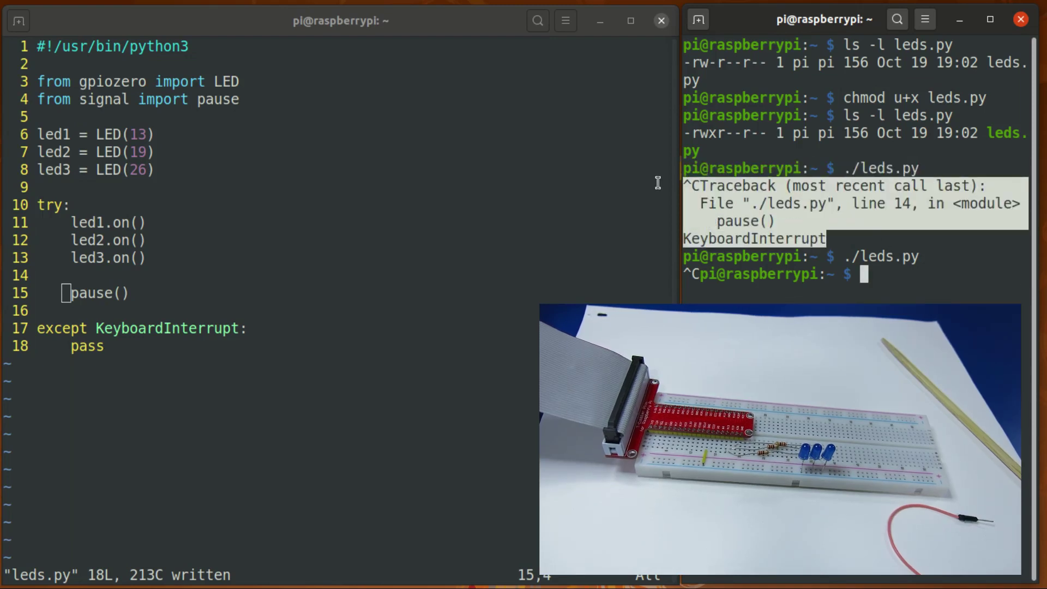
{"action": "left_click", "coordinate": [887, 278]}
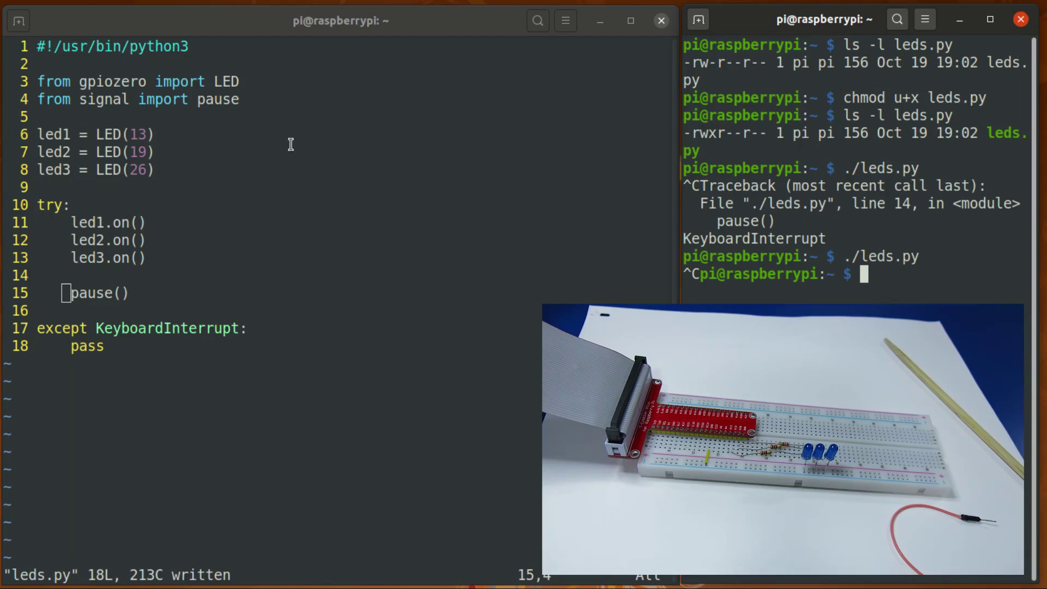
{"action": "left_click", "coordinate": [141, 278]}
{"action": "key", "text": "shift+v"}
{"action": "key", "text": "k"}
{"action": "key", "text": "k"}
{"action": "key", "text": "k"}
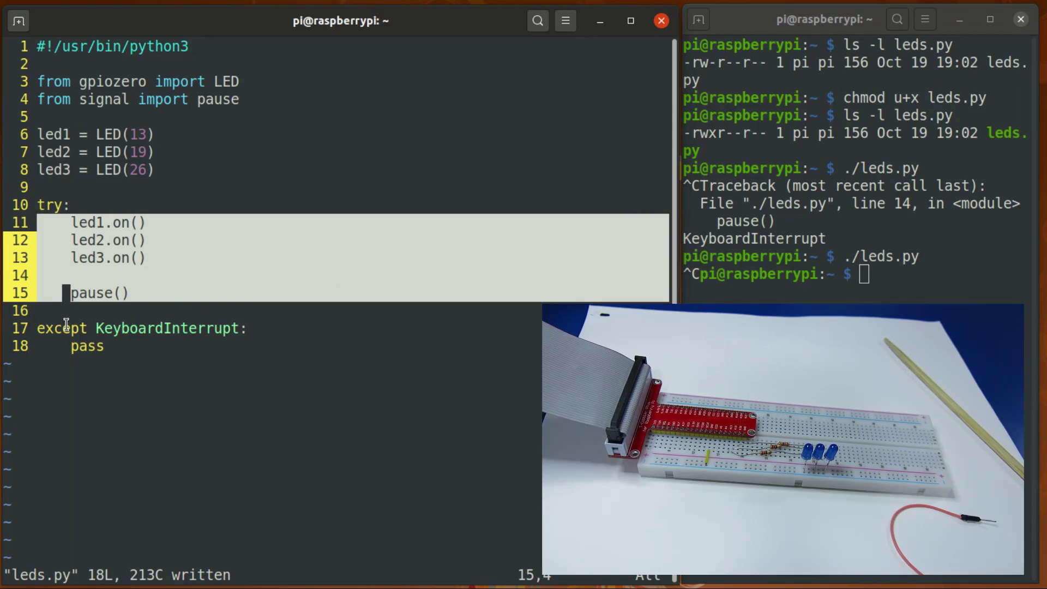
Highlight the pass statement before replacing led1's on method name
{"action": "left_click_drag", "start_coordinate": [123, 346], "coordinate": [76, 346]}
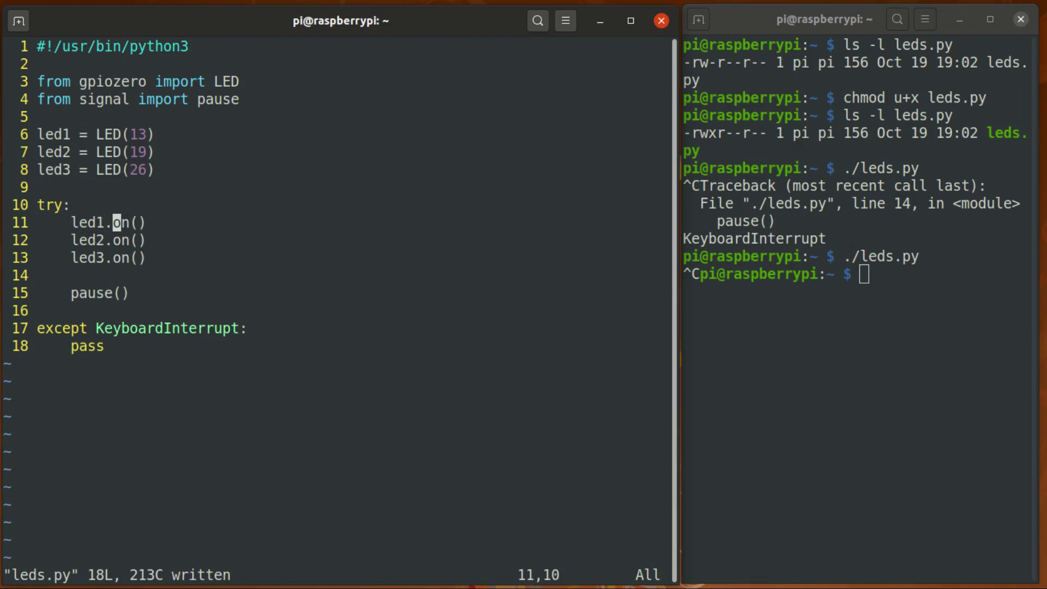
Change led1, led2 and led3 to call blink() instead of on(), save leds.py and recall ./leds.py in the shell
{"action": "key", "text": "i"}
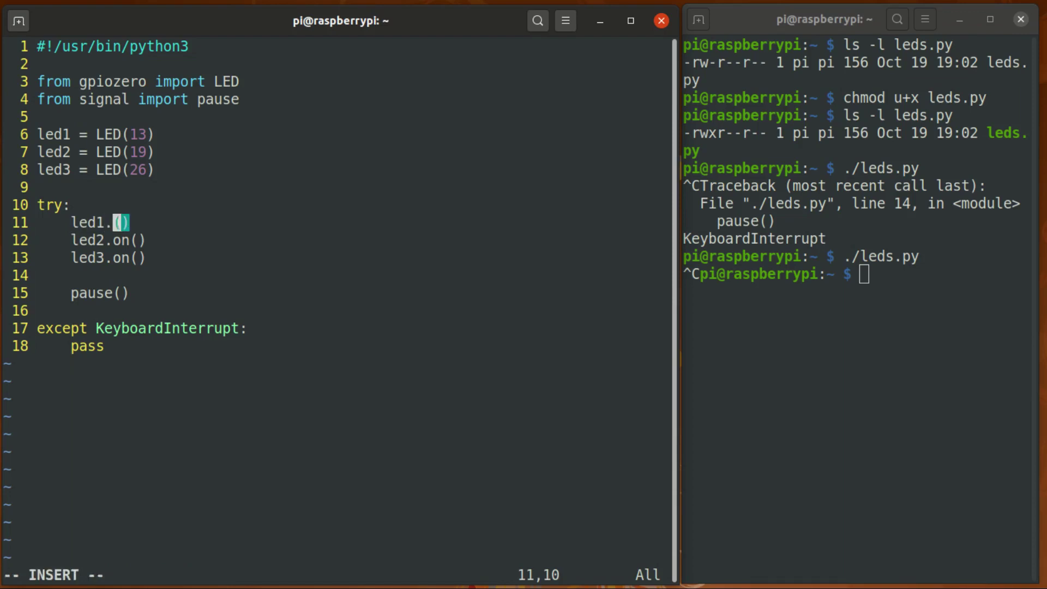
{"action": "type", "text": "blink"}
{"action": "key", "text": "Down"}
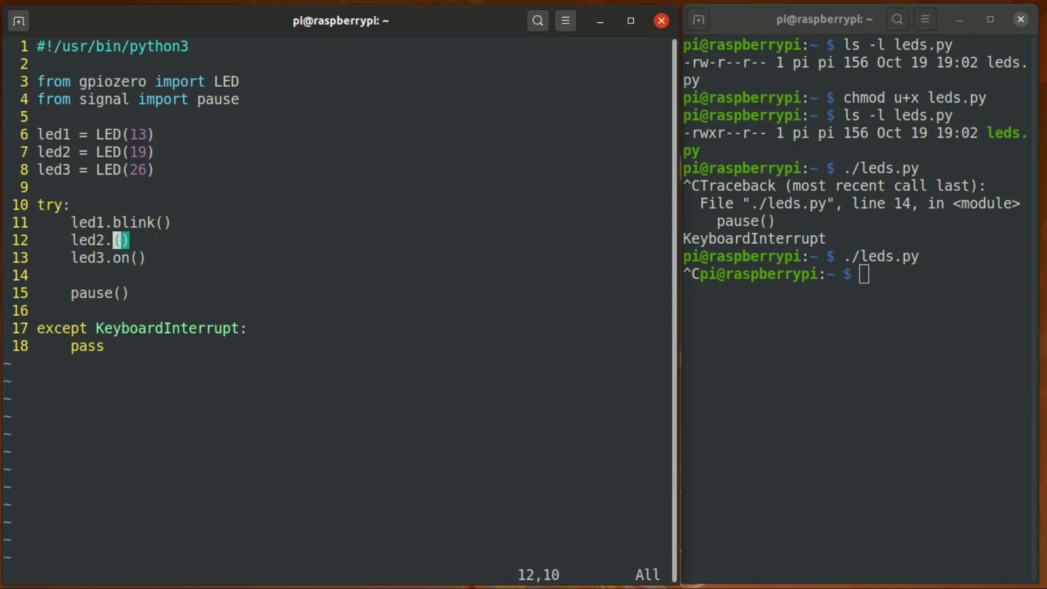
{"action": "key", "text": "Escape"}
{"action": "key", "text": "Down"}
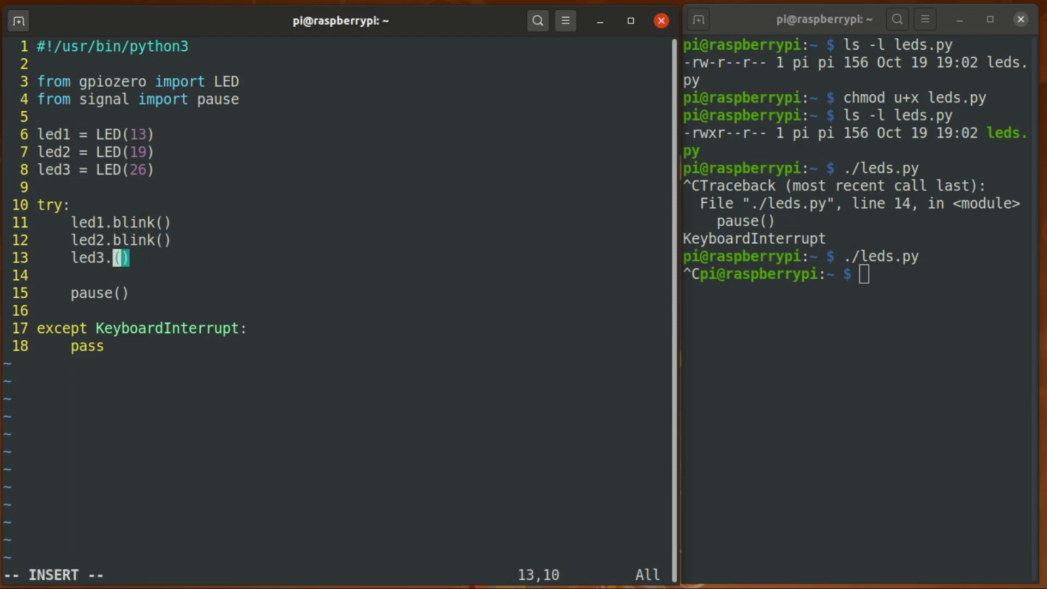
{"action": "type", "text": "blink"}
{"action": "key", "text": "Escape"}
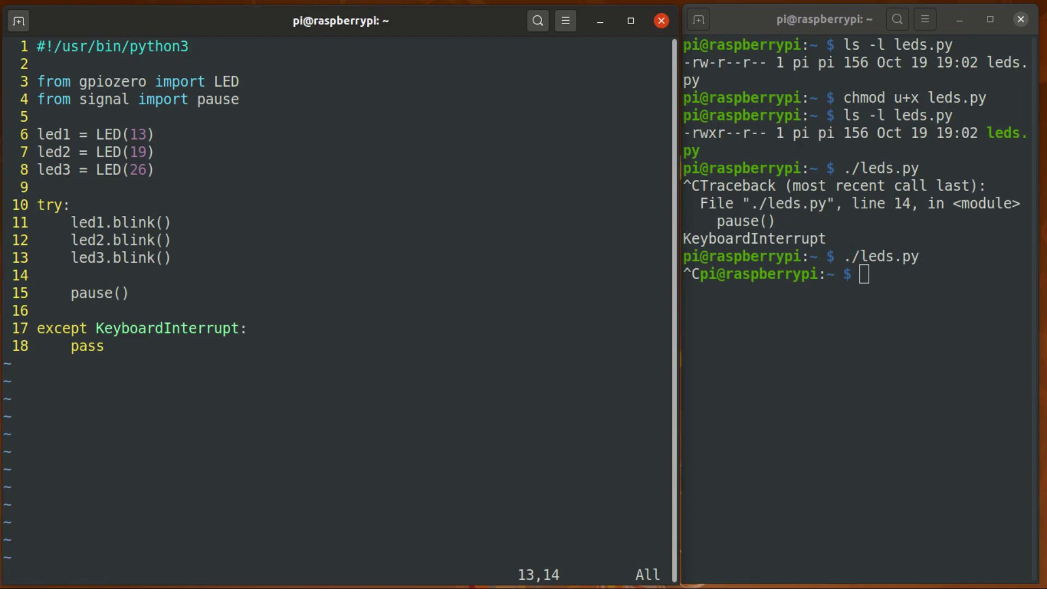
{"action": "type", "text": "w"}
{"action": "key", "text": "Return"}
{"action": "key", "text": "alt+Tab"}
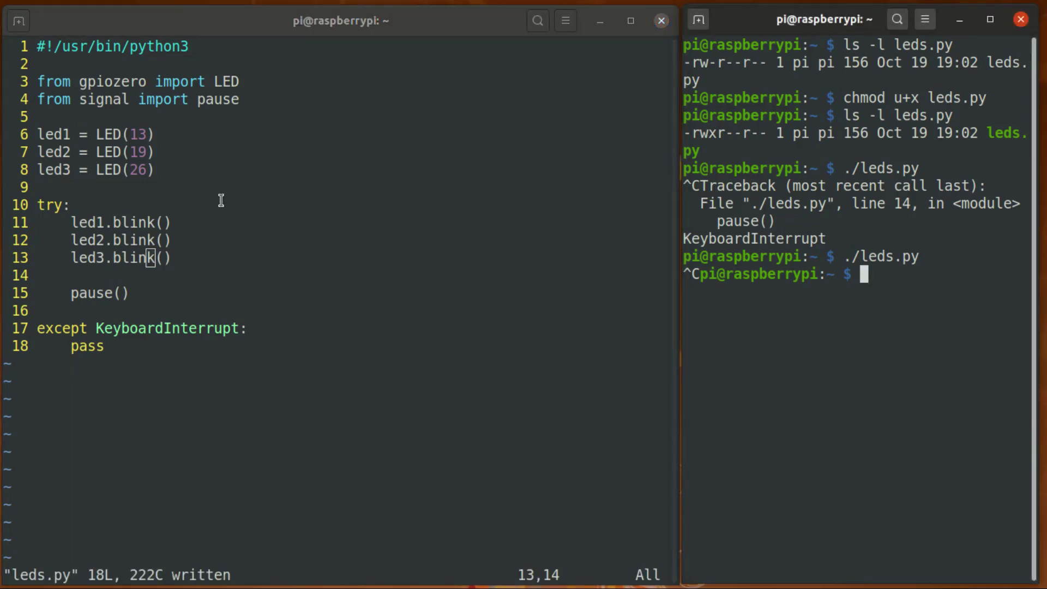
{"action": "key", "text": "Up"}
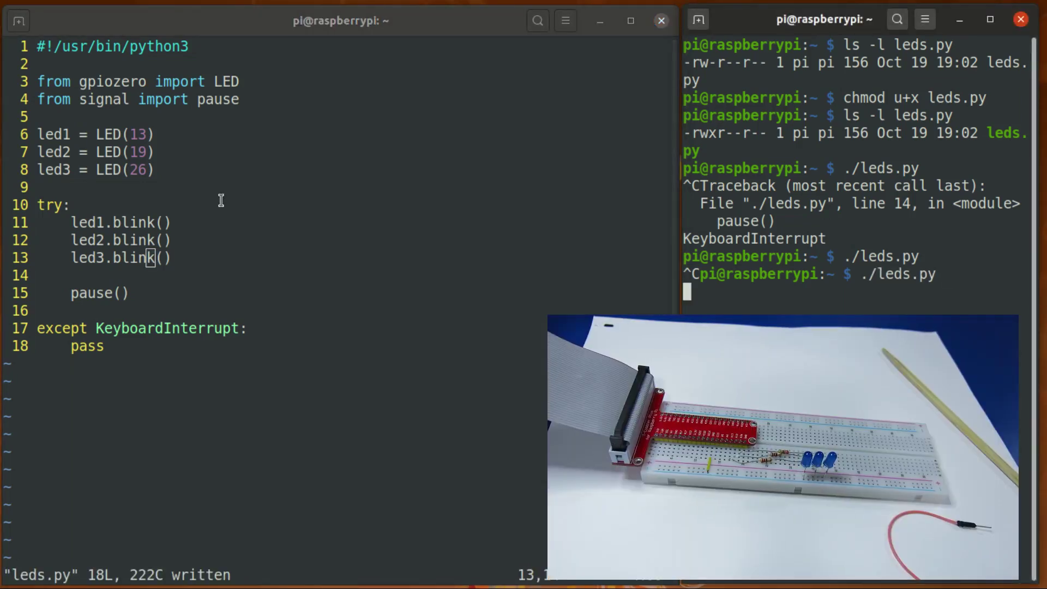
Run ./leds.py so the three LEDs blink together, then stop it with Ctrl+C
{"action": "key", "text": "Return"}
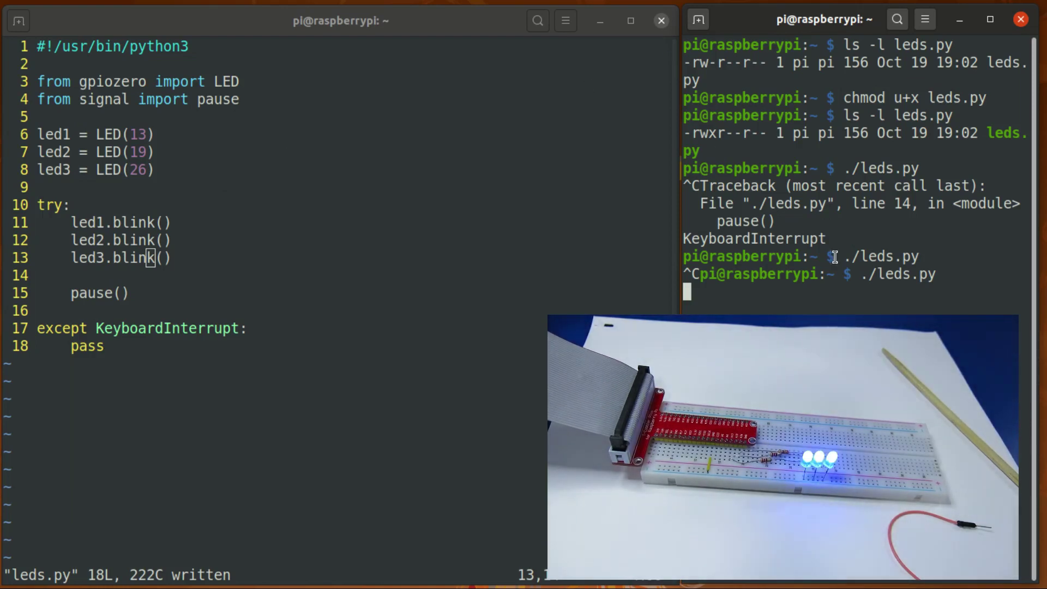
{"action": "key", "text": "ctrl+c"}
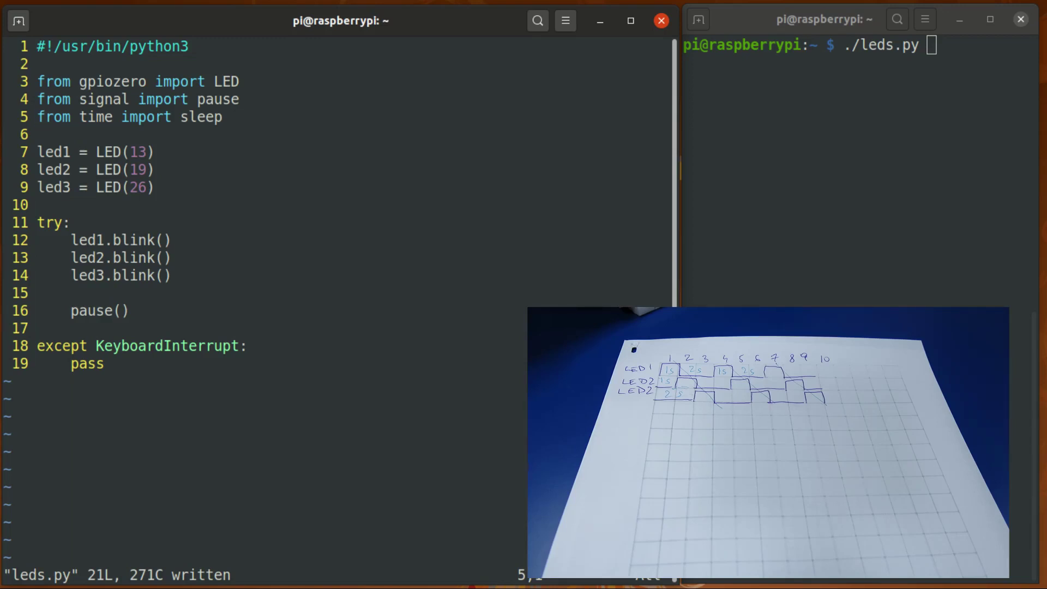
Move down to led1's blink line after the sleep import is in place
{"action": "key", "text": "j"}
{"action": "key", "text": "j"}
{"action": "key", "text": "j"}
{"action": "key", "text": "j"}
{"action": "key", "text": "j"}
Insert sleep(1) after led1's and led2's blink calls, save leds.py and recall ./leds.py in the shell
{"action": "key", "text": "k"}
{"action": "key", "text": "A"}
{"action": "key", "text": "Return"}
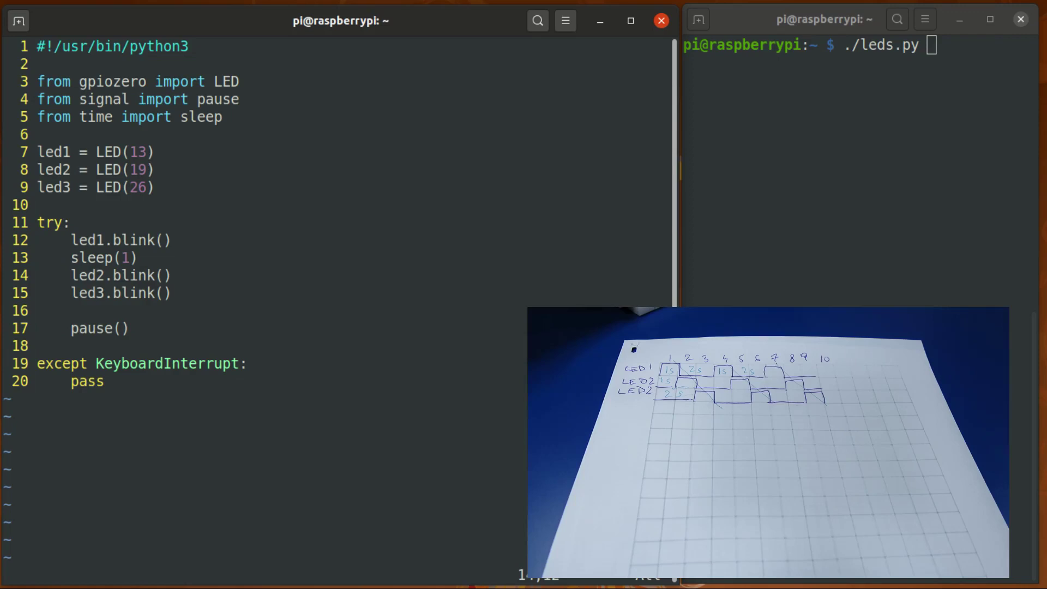
{"action": "key", "text": "A"}
{"action": "key", "text": "Return"}
{"action": "type", "text": "sleep(1)"}
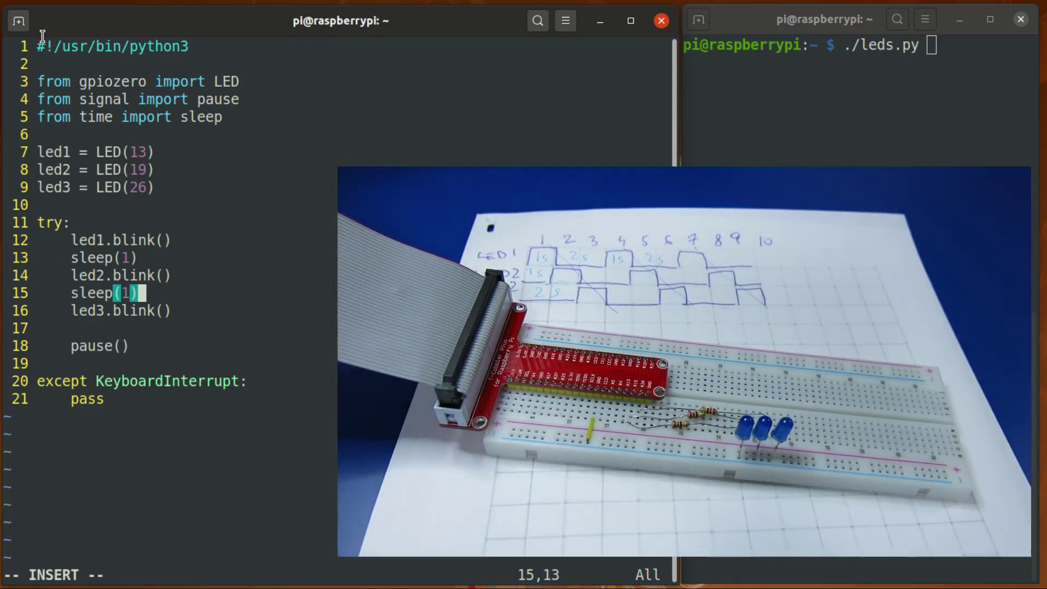
{"action": "key", "text": "Escape"}
{"action": "type", "text": ":w"}
{"action": "key", "text": "Return"}
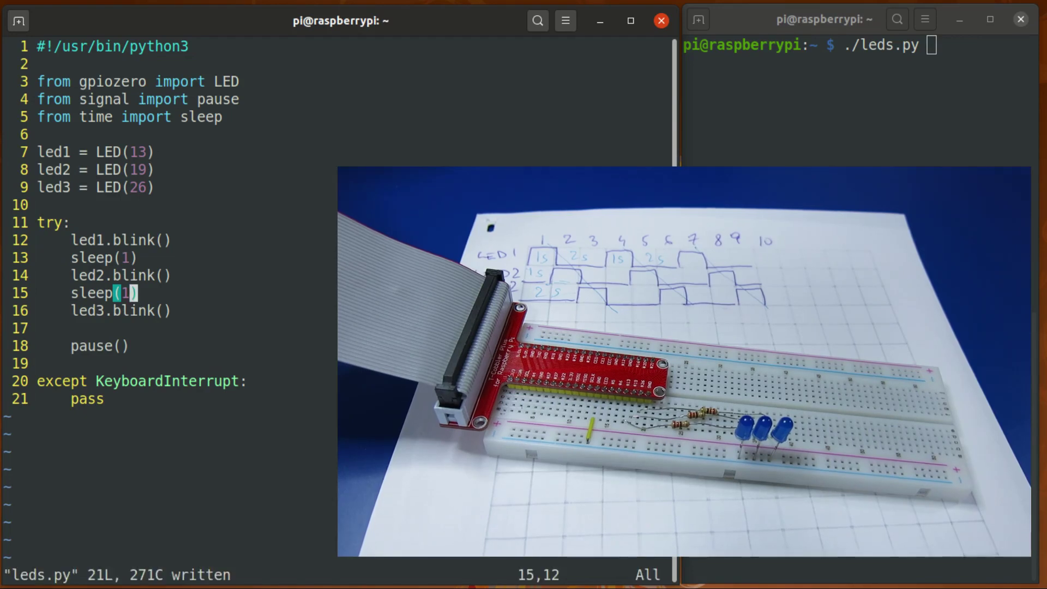
{"action": "key", "text": "alt+Tab"}
{"action": "key", "text": "Up"}
{"action": "key", "text": "Up"}
Run ./leds.py to watch the staggered blinking, then stop it with Ctrl+C
{"action": "key", "text": "Return"}
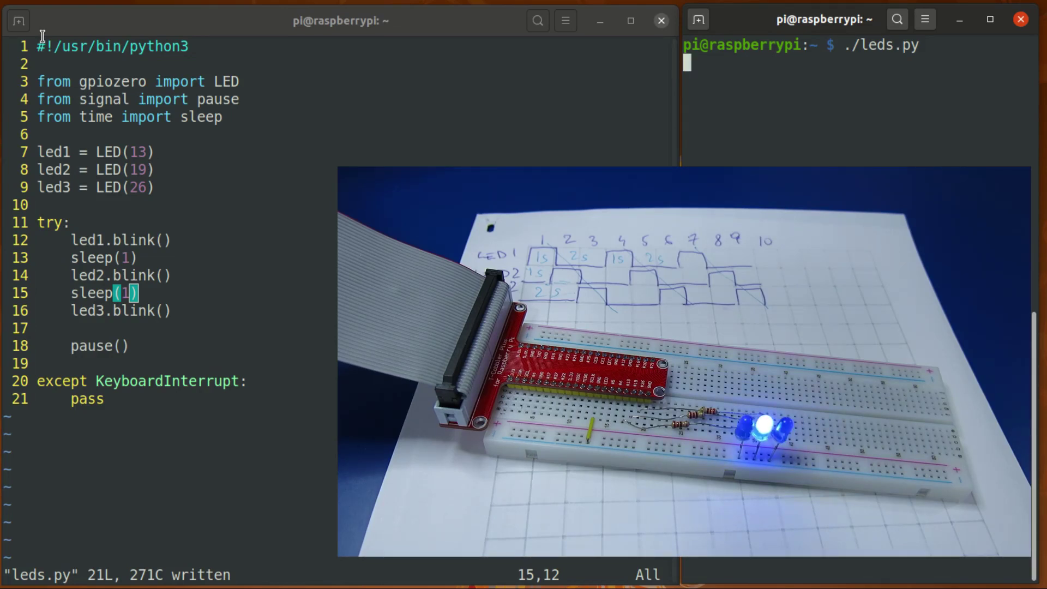
{"action": "key", "text": "ctrl+c"}
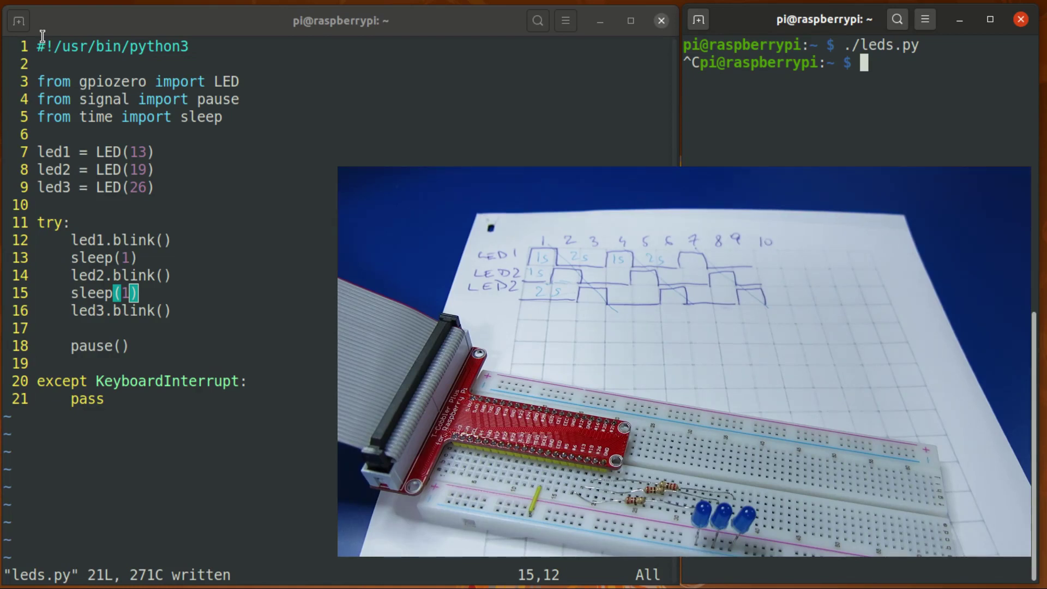
{"action": "type", "text": "fg"}
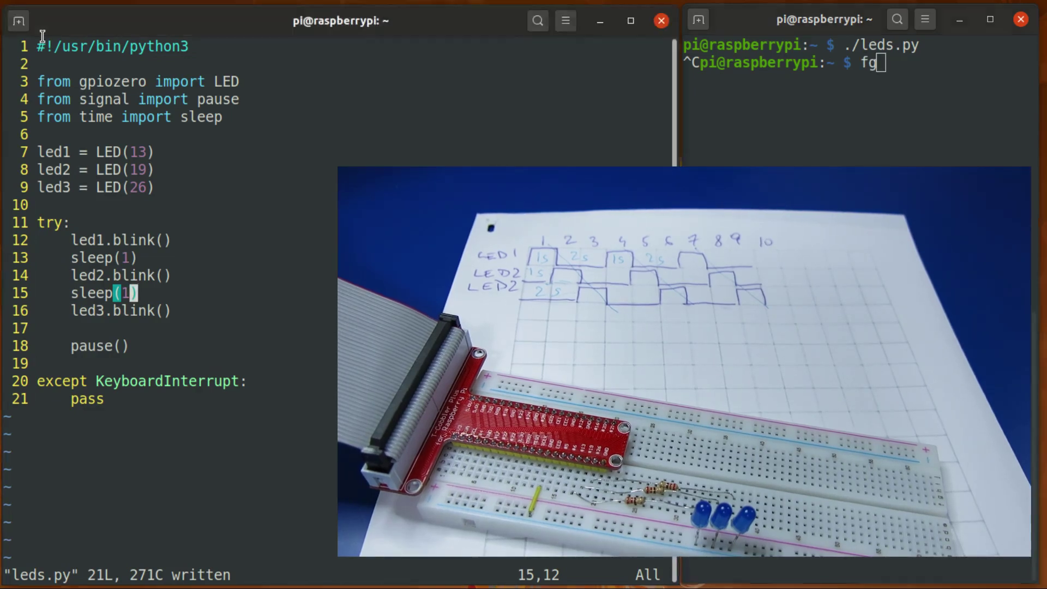
{"action": "type", "text": "j"}
Give led1's call the arguments blink(1,2) and adjust its second argument
{"action": "key", "text": "k"}
{"action": "key", "text": "k"}
{"action": "key", "text": "k"}
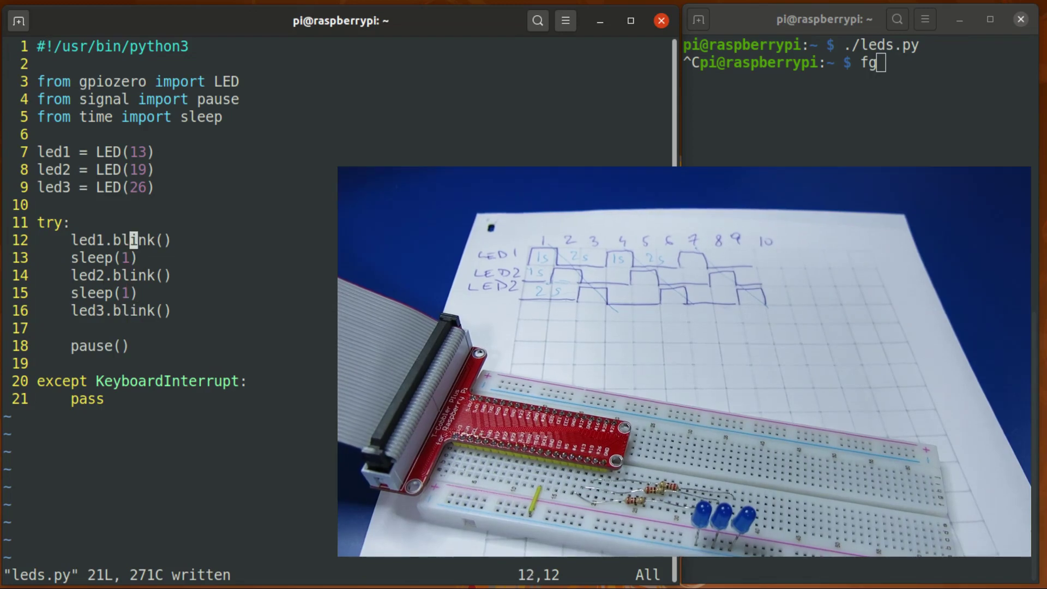
{"action": "key", "text": "l"}
{"action": "key", "text": "l"}
{"action": "key", "text": "l"}
{"action": "key", "text": "l"}
{"action": "type", "text": "ink(1"}
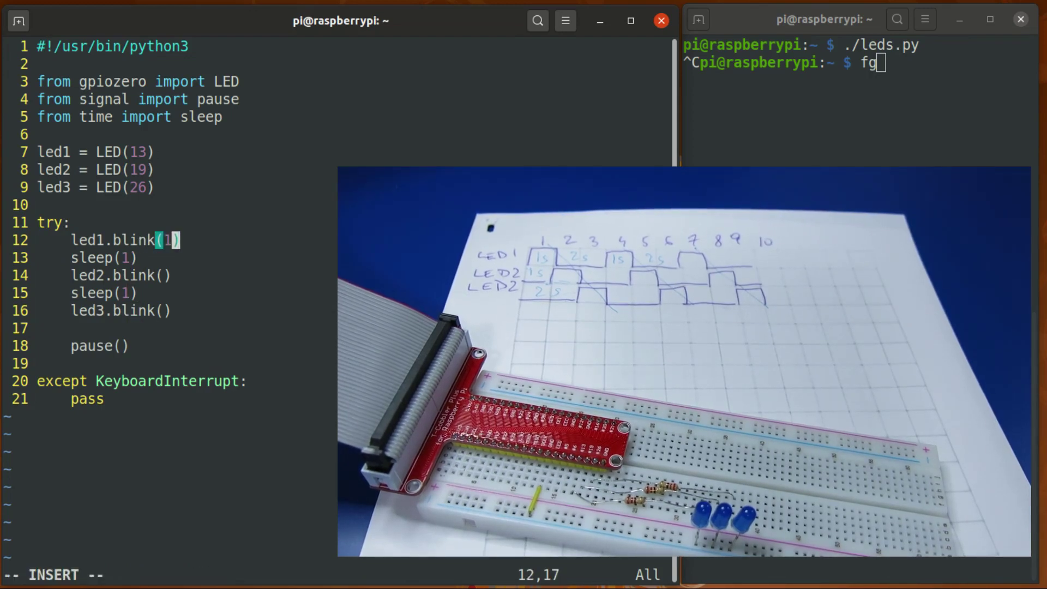
{"action": "type", "text": ",1"}
{"action": "key", "text": "Escape"}
{"action": "key", "text": "j"}
{"action": "key", "text": "j"}
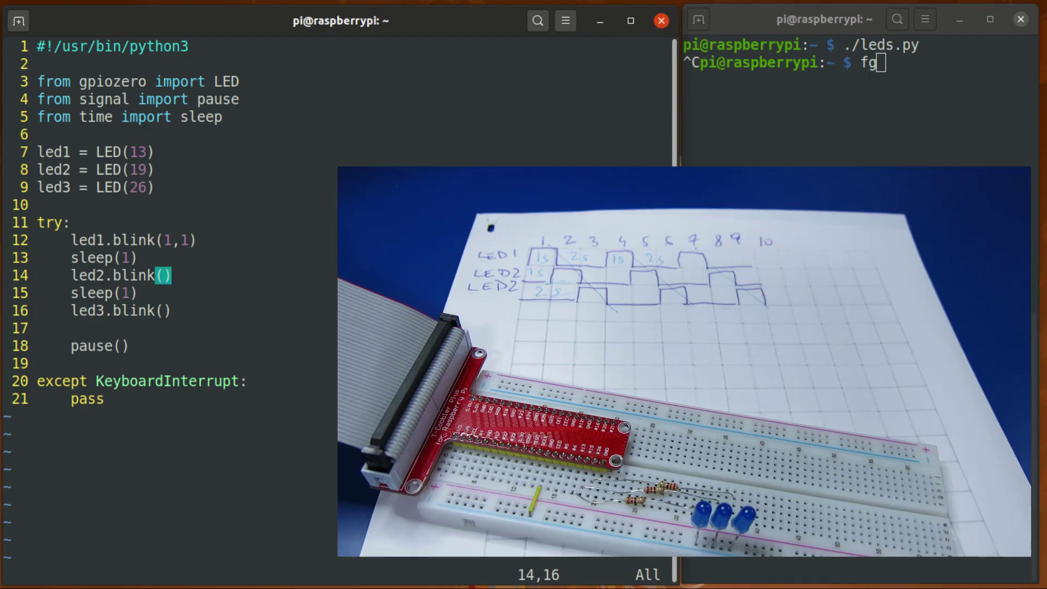
{"action": "key", "text": "k"}
{"action": "key", "text": "k"}
{"action": "key", "text": "k"}
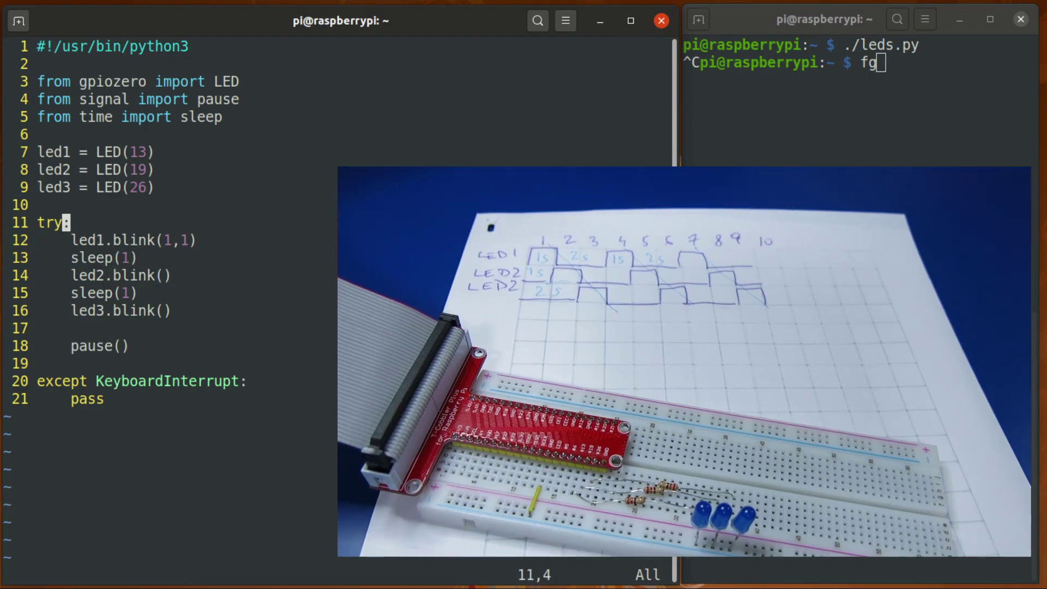
{"action": "key", "text": "j"}
{"action": "key", "text": "e"}
{"action": "key", "text": "l"}
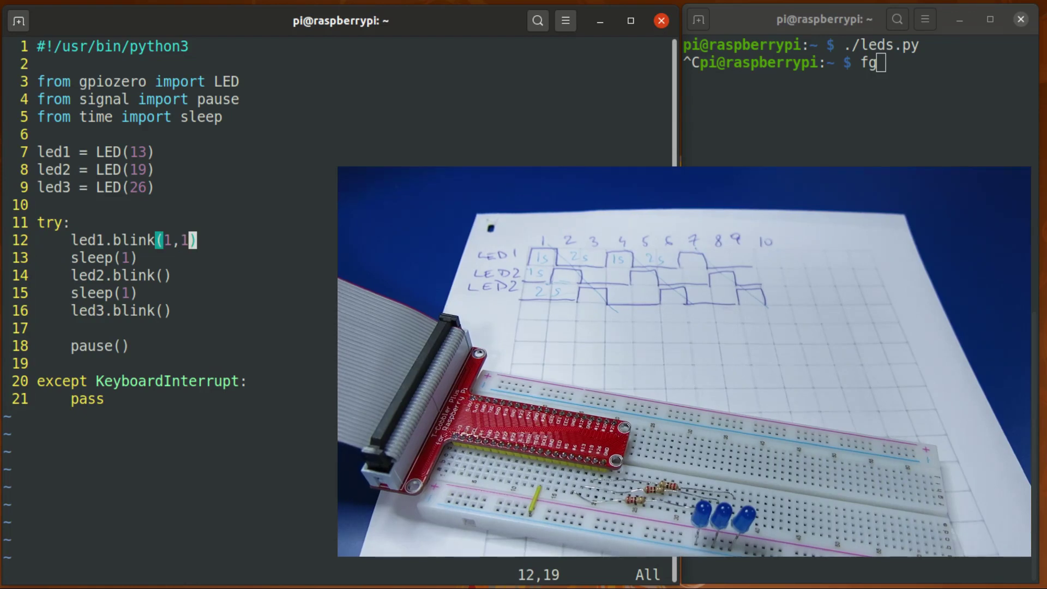
{"action": "key", "text": "h"}
{"action": "type", "text": "2"}
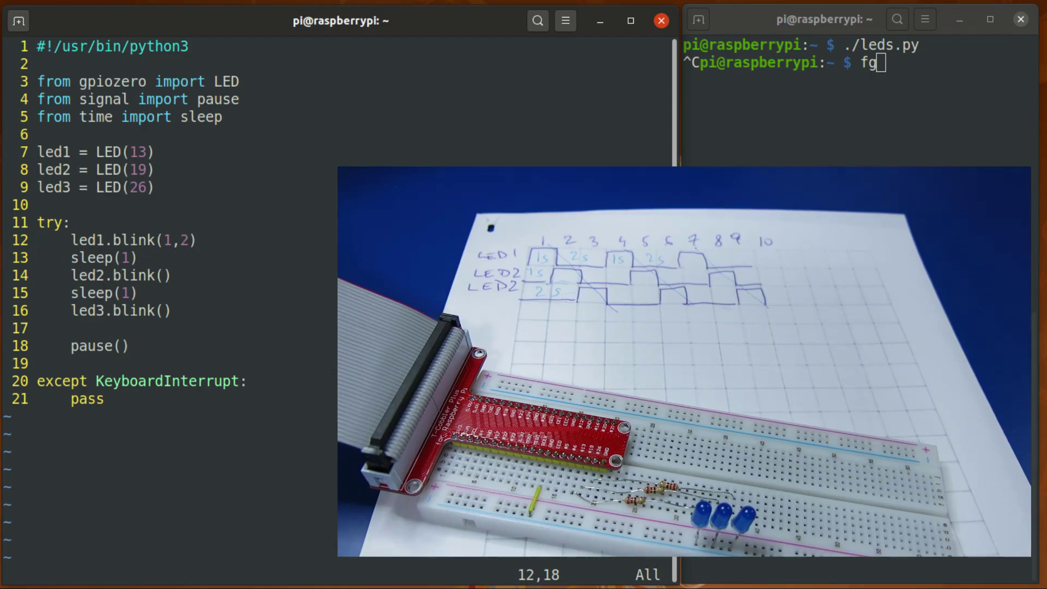
Make led2 and led3 also call blink(1,2) and save the 21-line leds.py
{"action": "key", "text": "Down"}
{"action": "key", "text": "Down"}
{"action": "type", "text": "ink(1"}
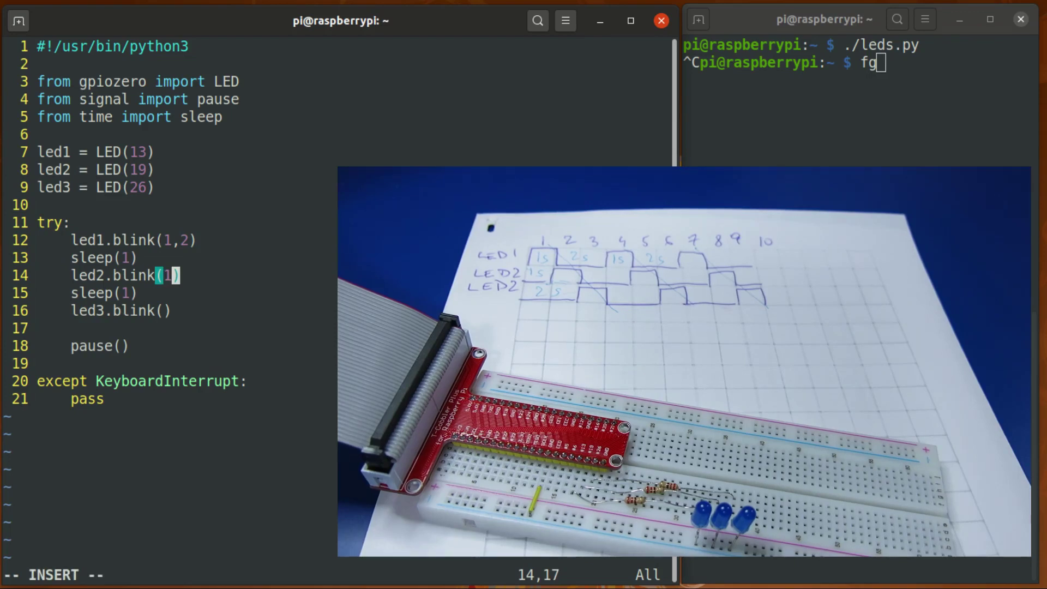
{"action": "type", "text": ",2"}
{"action": "key", "text": "Down"}
{"action": "key", "text": "Down"}
{"action": "key", "text": "Left"}
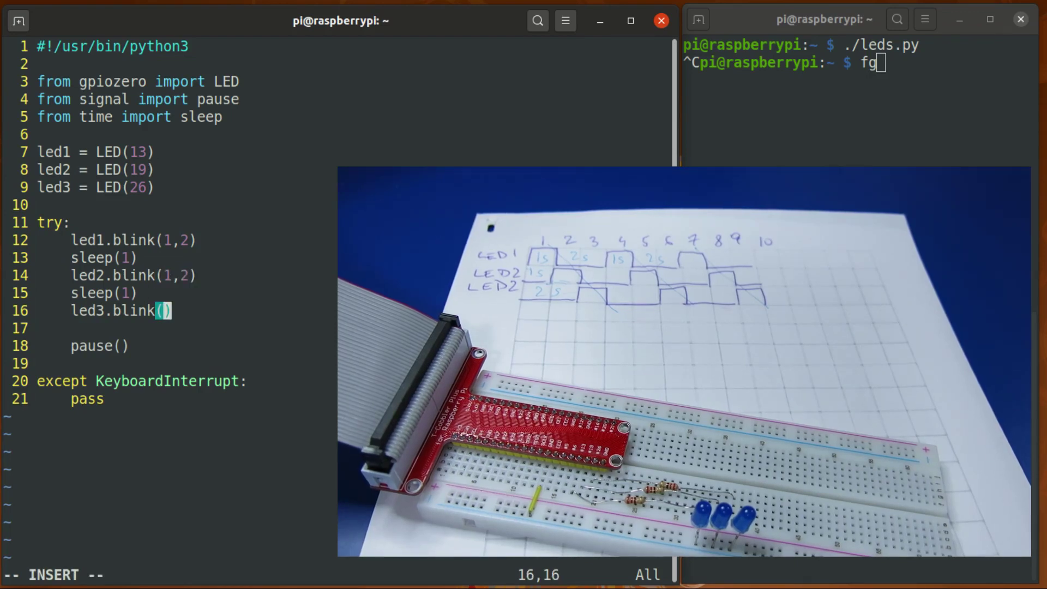
{"action": "type", "text": "1,2"}
{"action": "key", "text": "Escape"}
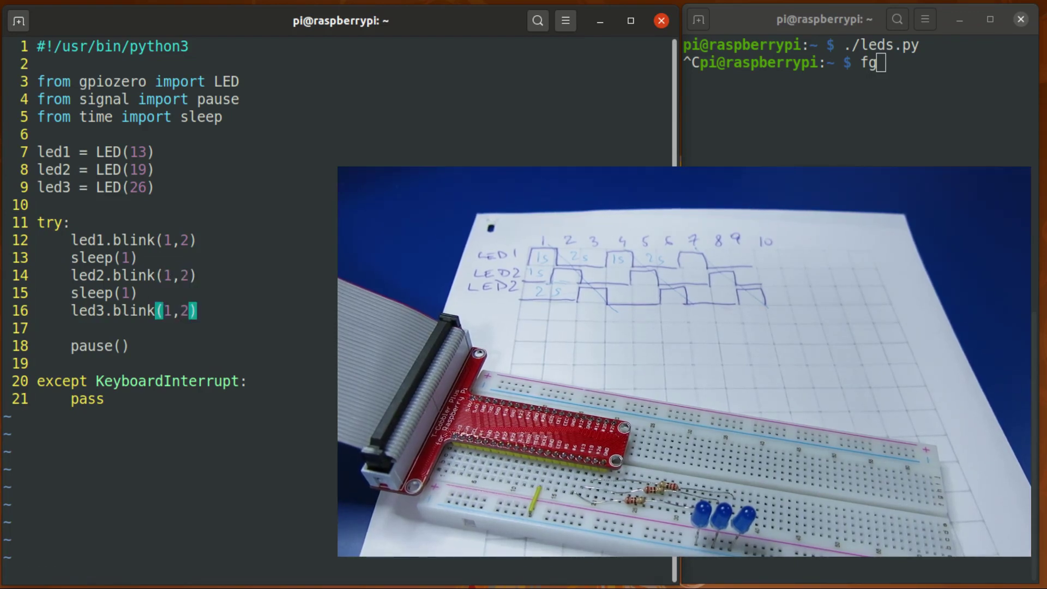
{"action": "type", "text": ":w"}
{"action": "key", "text": "Return"}
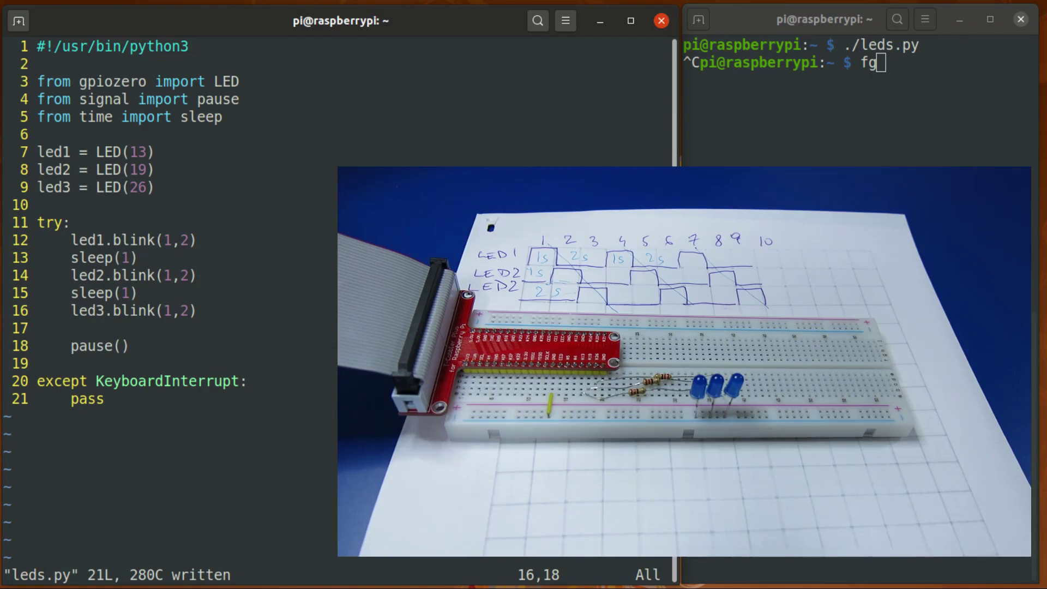
Recall and run ./leds.py so the three LEDs blink in sequence with blink(1,2) timing
{"action": "key", "text": "Up"}
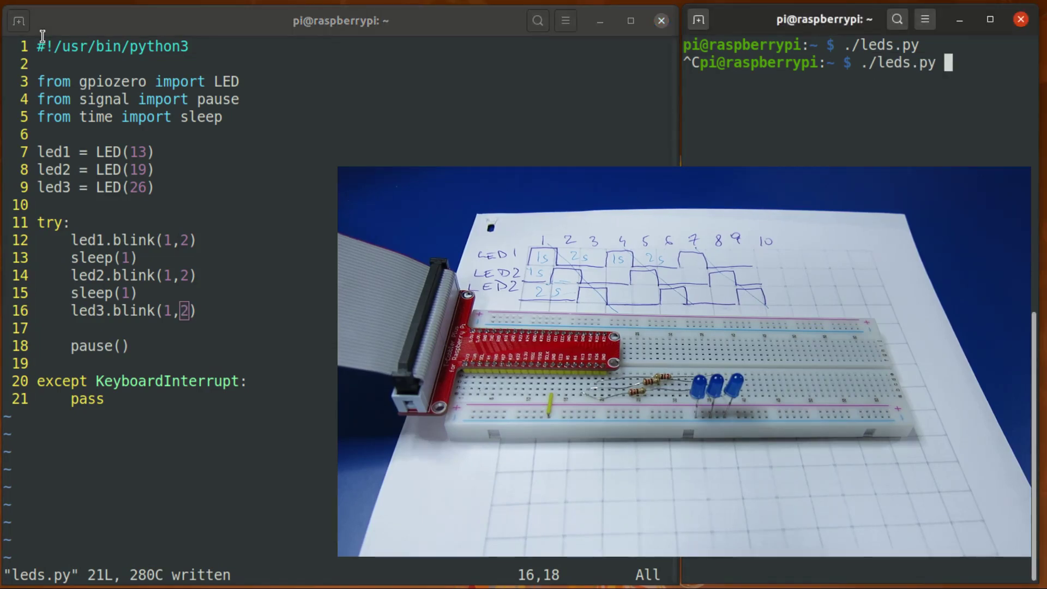
{"action": "key", "text": "Return"}
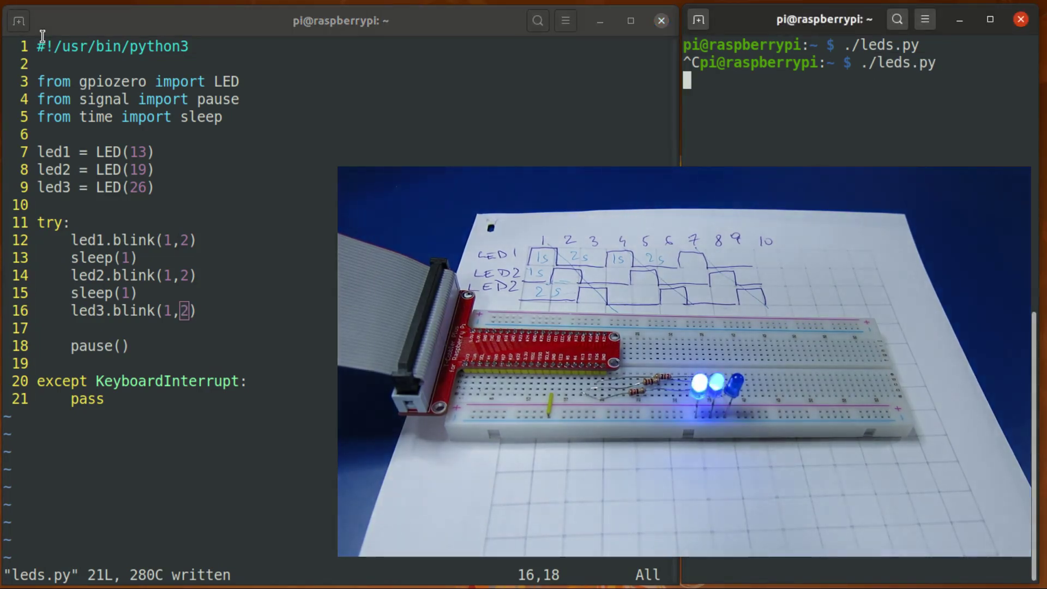